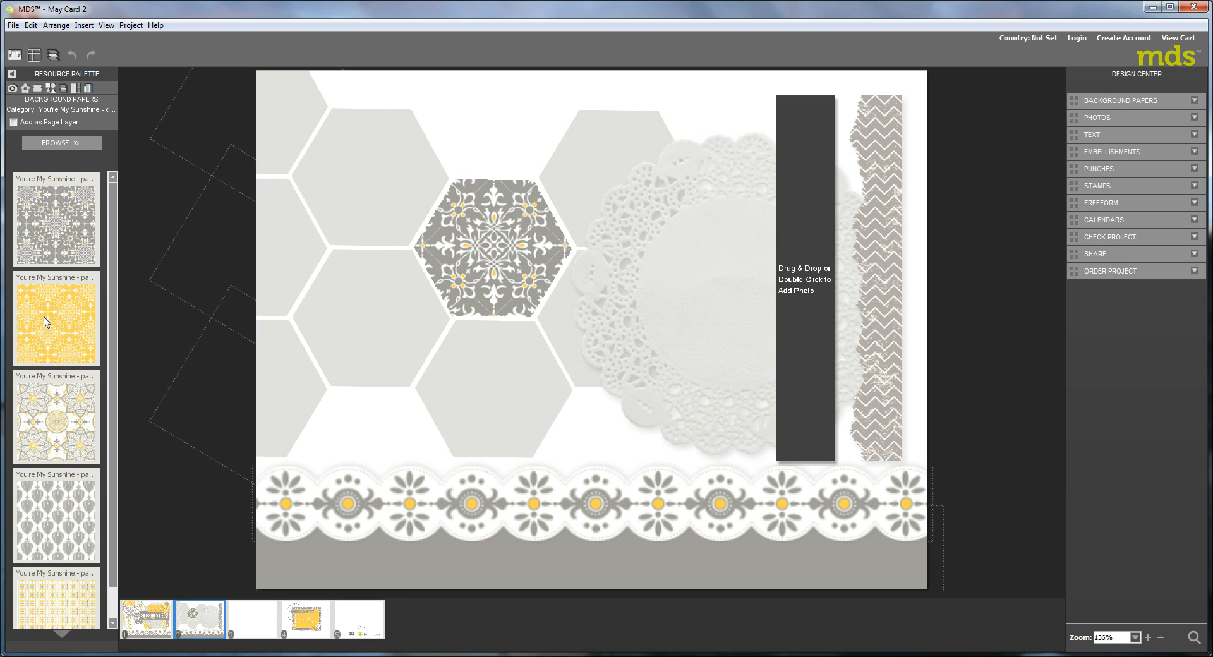
Step: Fill the empty tall photo strip with the yellow patterned background paper and enlarge the pattern in the Photo Editor
drag(44, 322, 812, 322)
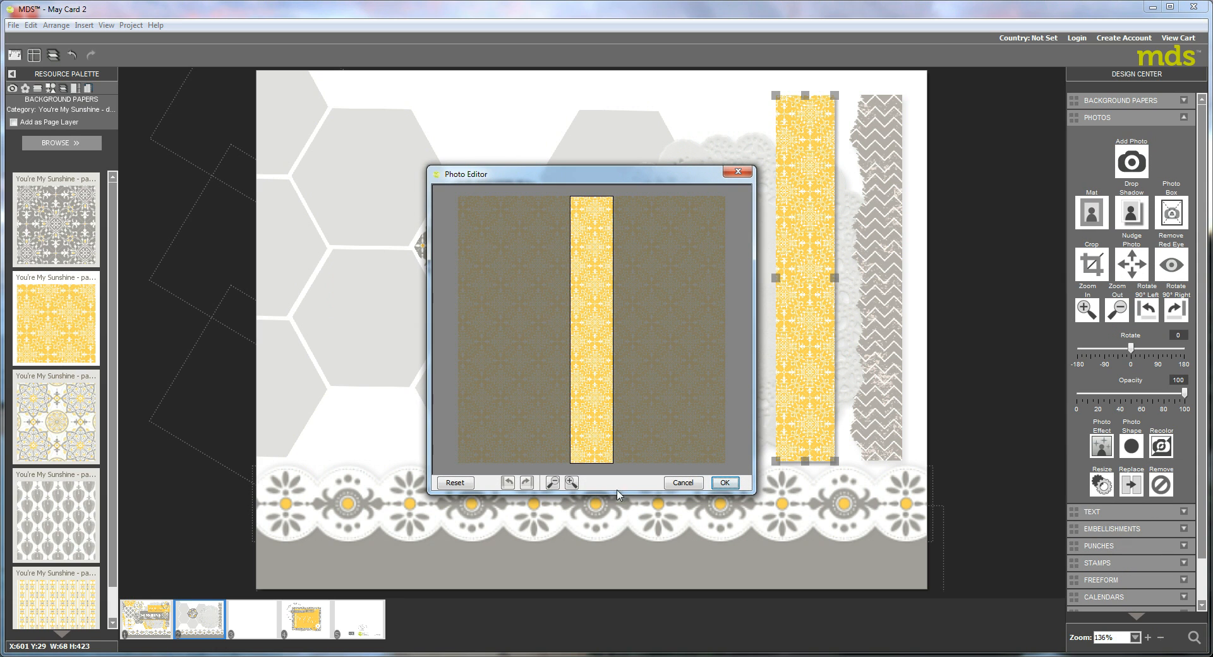
click(572, 483)
click(572, 483)
click(571, 483)
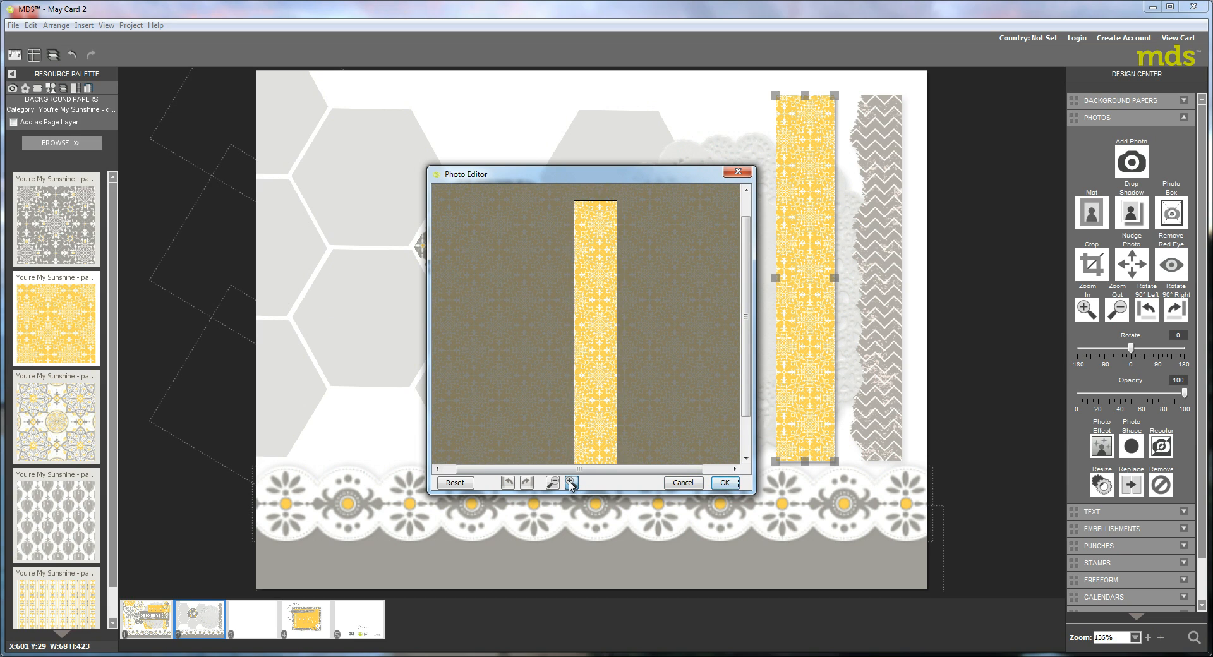
click(726, 482)
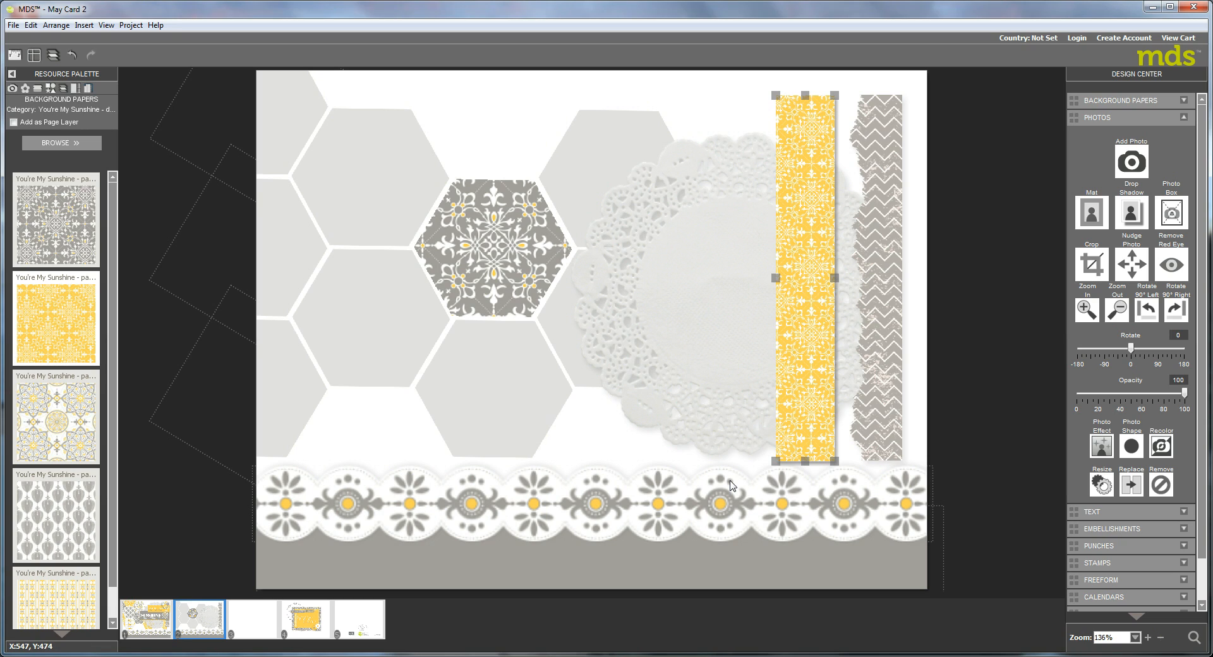
Step: Rip the left edge of the yellow strip, regenerating the tear shape and raising the rip width to about 60
right_click(818, 308)
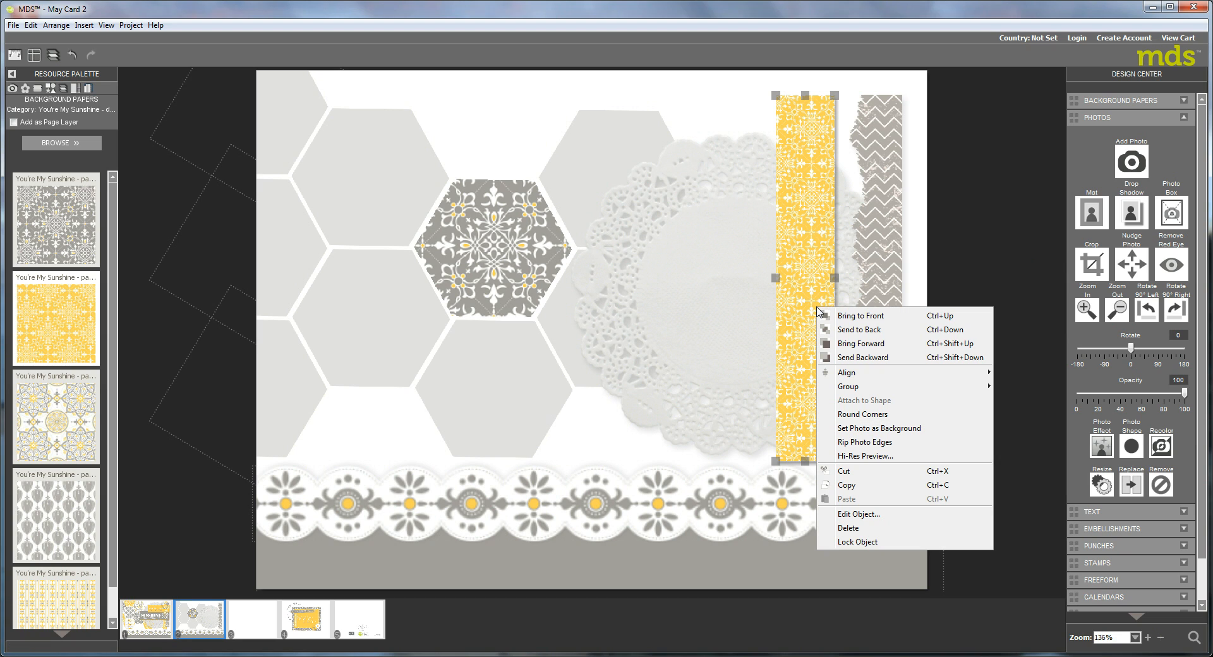
click(853, 447)
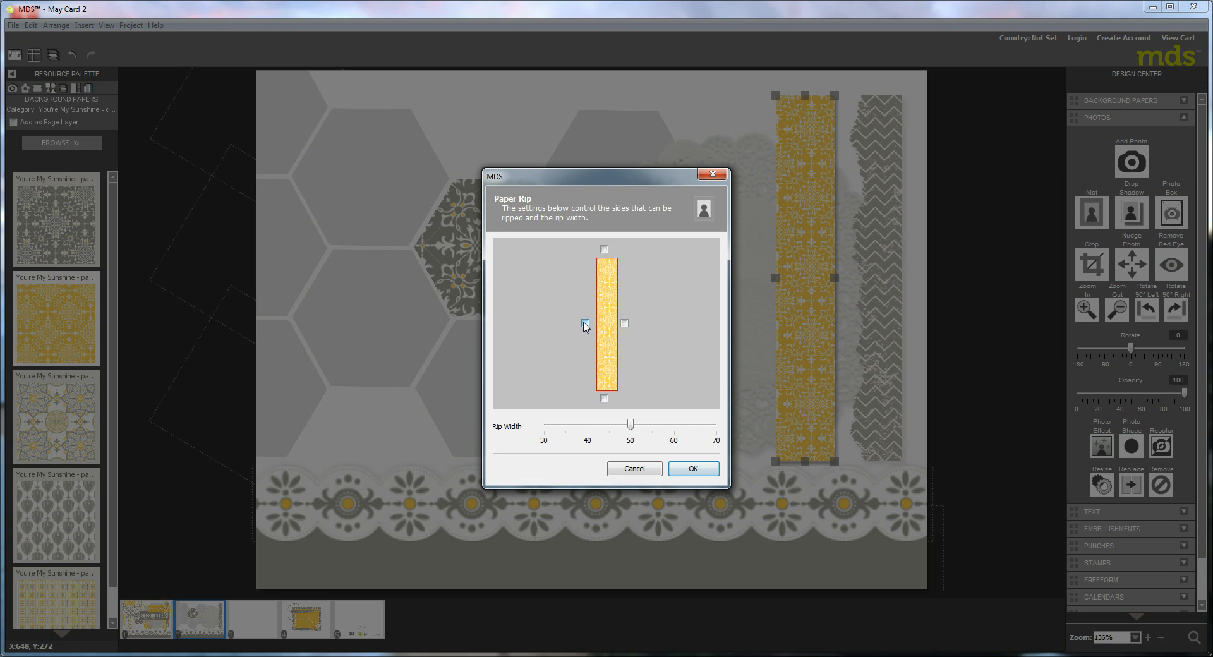
click(585, 323)
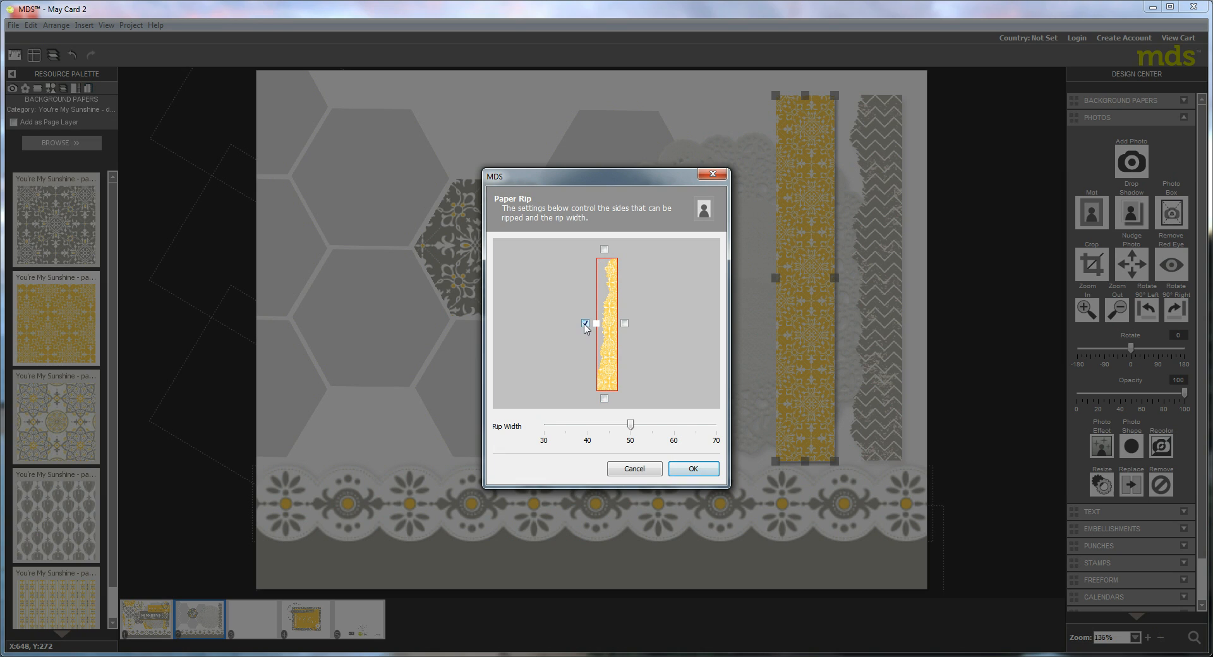
click(585, 325)
click(585, 324)
click(585, 323)
click(585, 324)
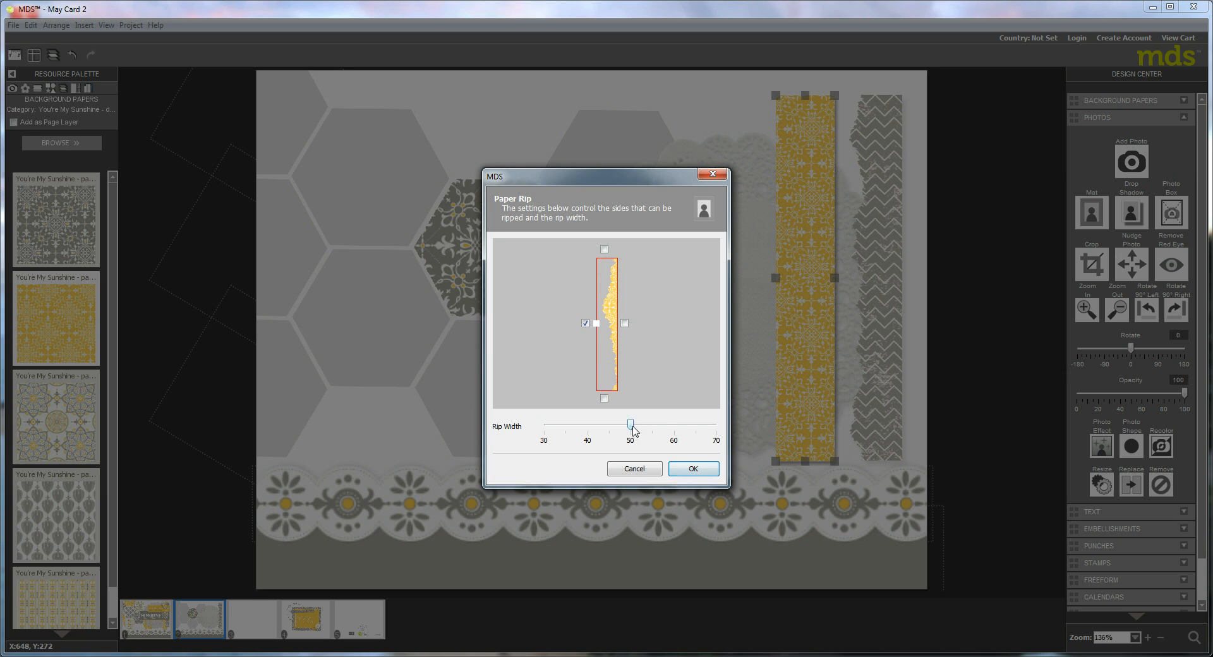
drag(631, 425, 677, 431)
click(709, 472)
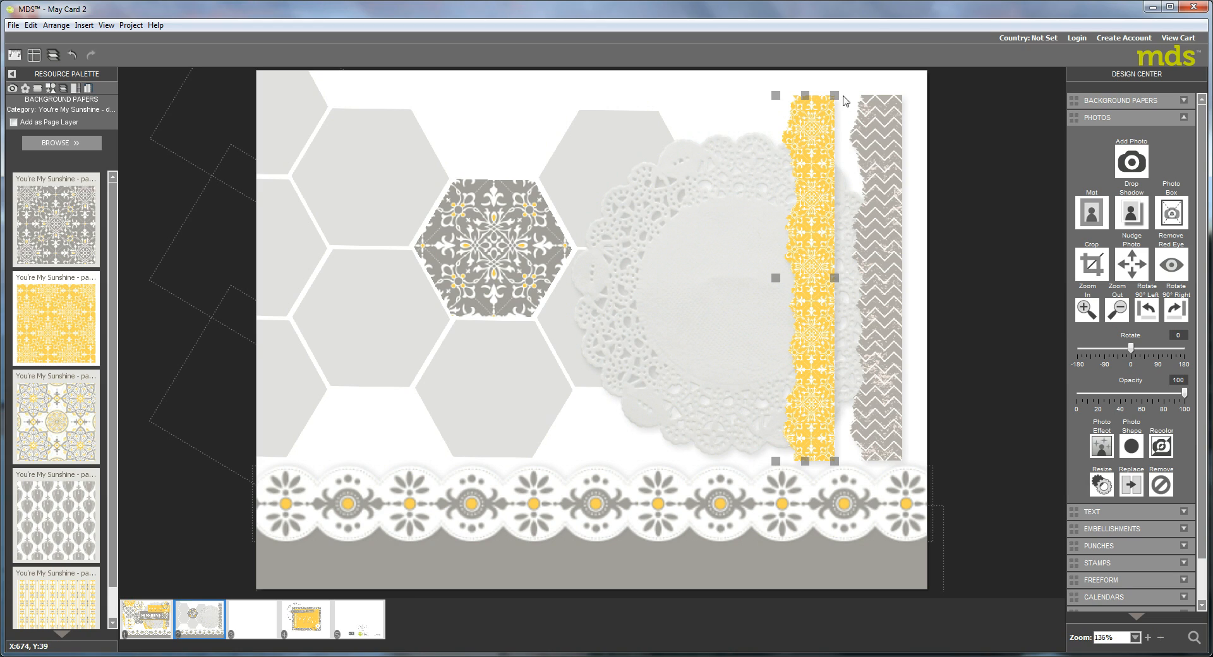
Step: Shorten the grey chevron strip from its lower end, and widen the yellow strip and move it over the chevron strip
click(876, 396)
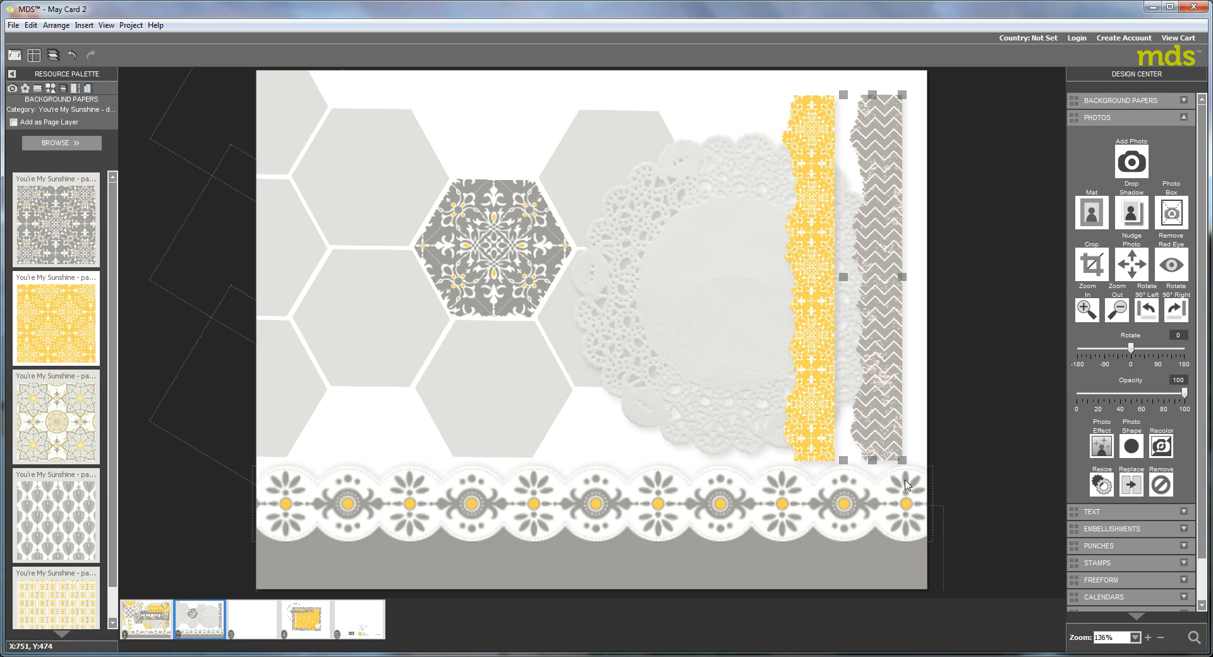
drag(872, 462, 875, 429)
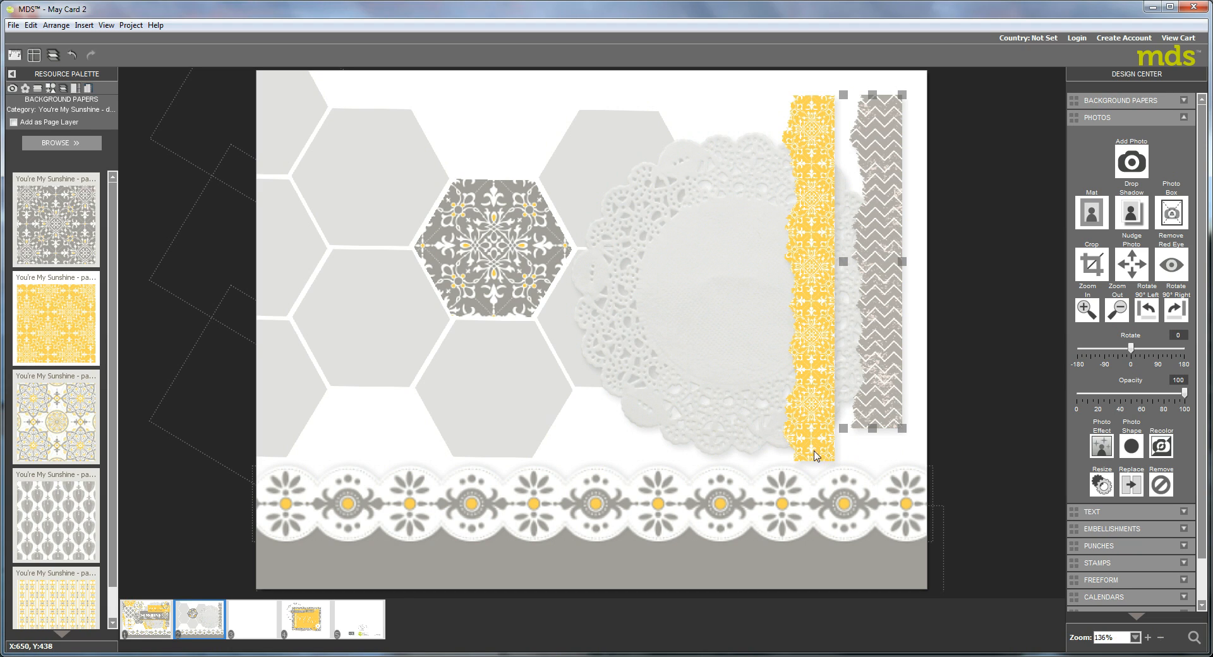
click(807, 427)
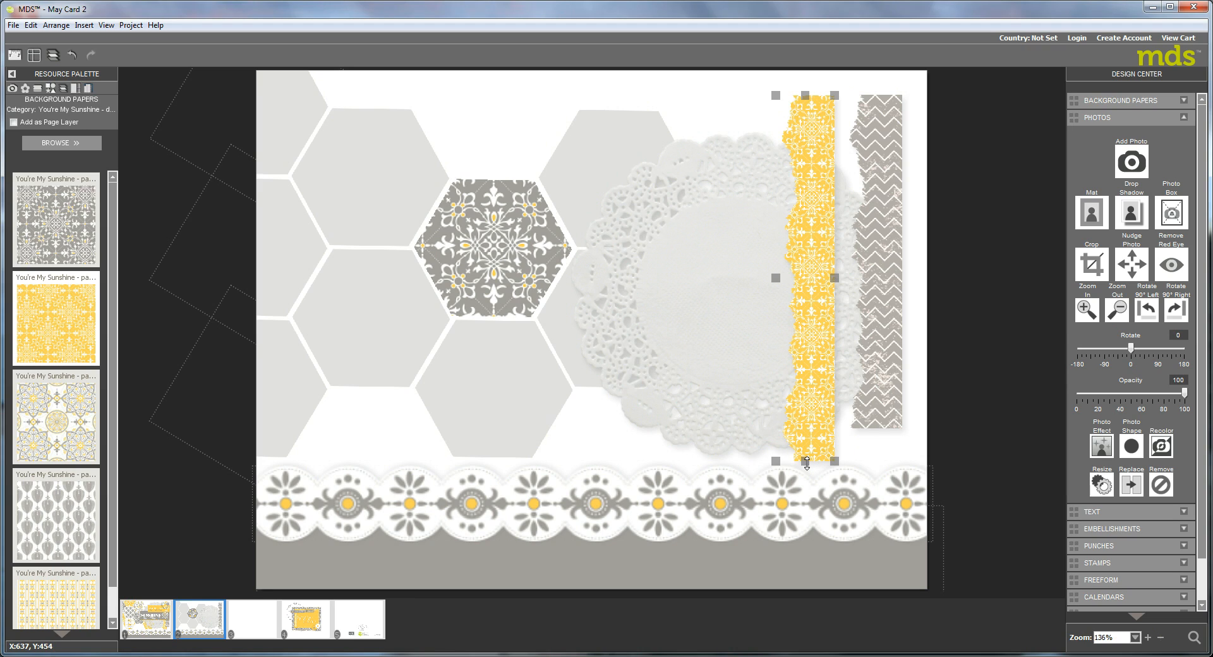
drag(807, 464, 808, 467)
drag(834, 281, 849, 282)
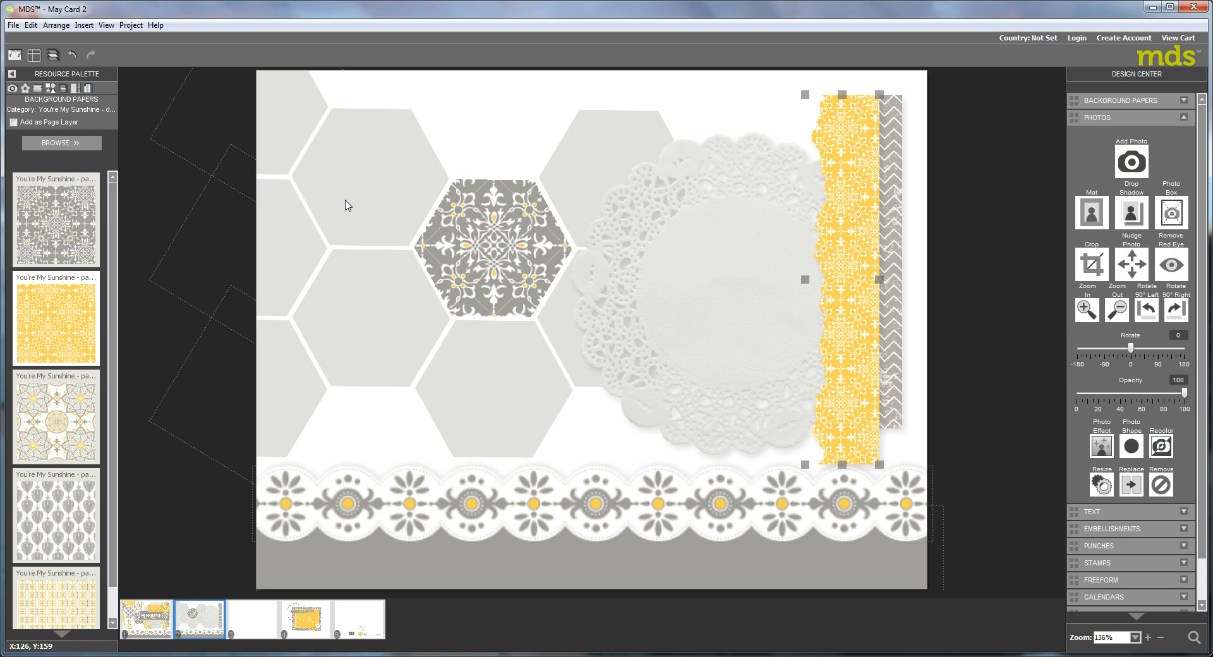
Step: Place the yellow strip's layer beneath the chevron strip and rotate the yellow strip by 4 degrees
click(64, 90)
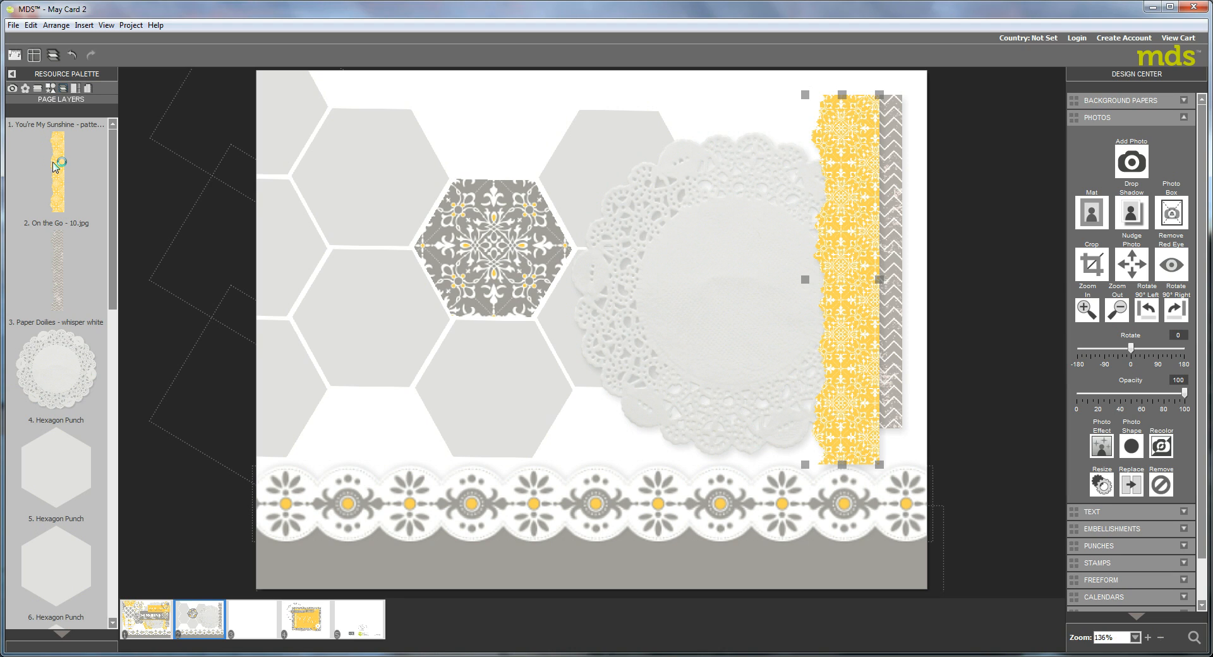
drag(54, 166, 71, 253)
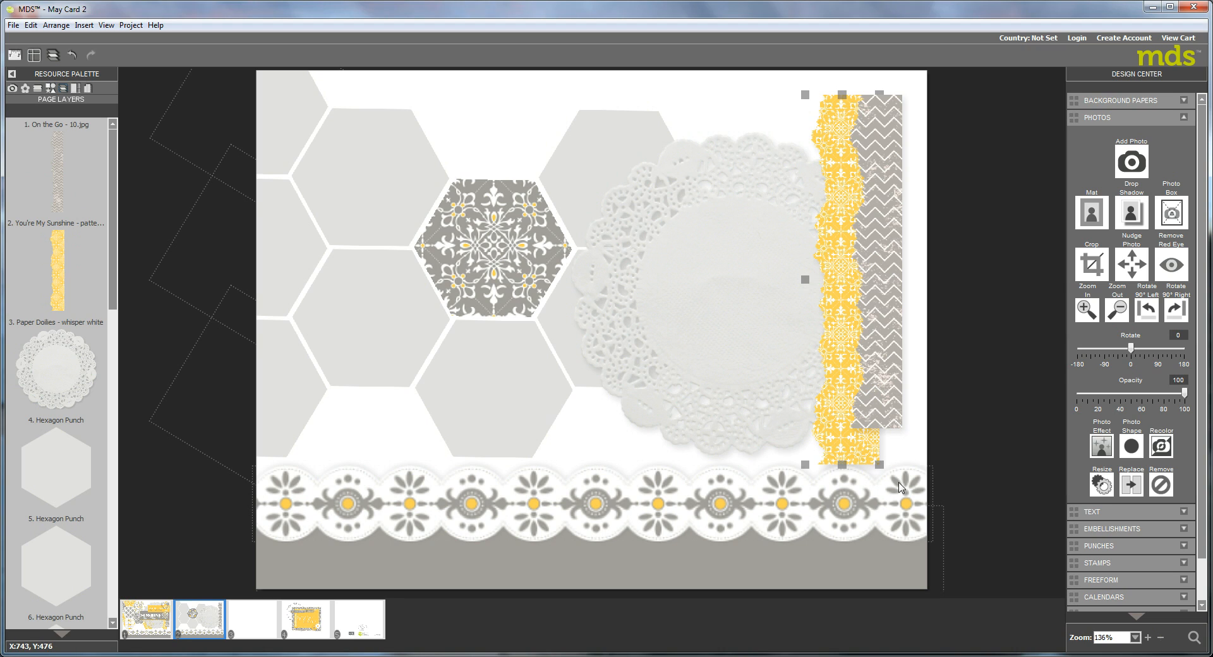
drag(879, 466, 869, 470)
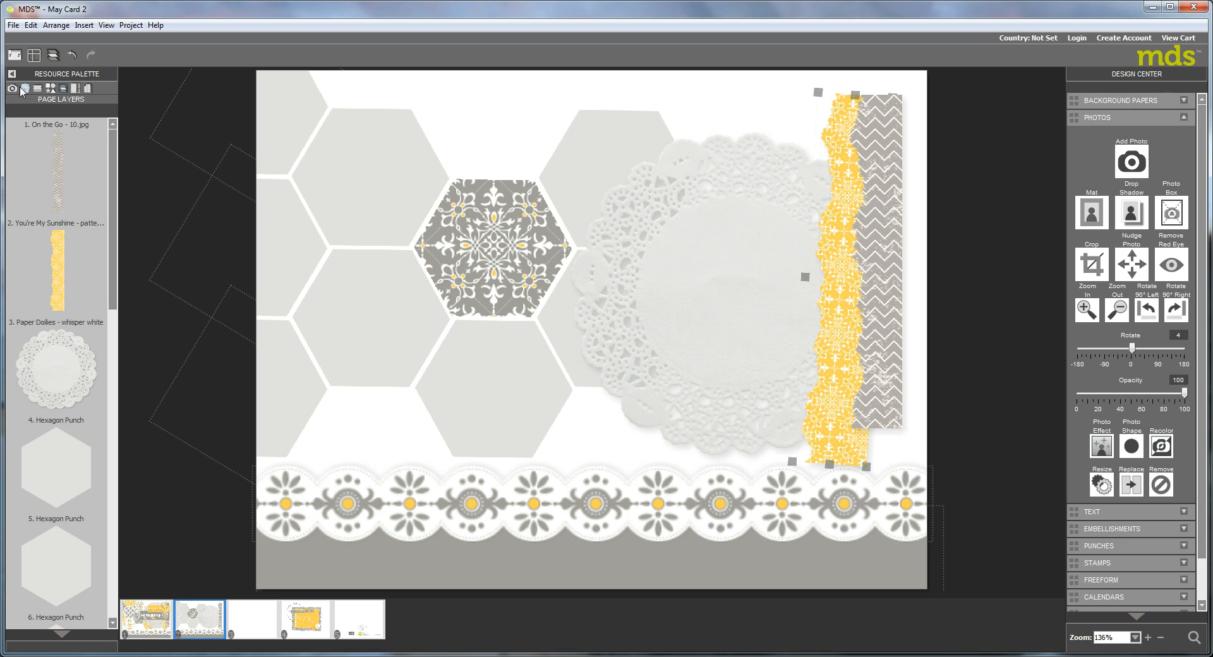
Step: Add the grey You're My Sunshine label embellishment over the doily, mirror it, and move it near the page's right edge
click(24, 88)
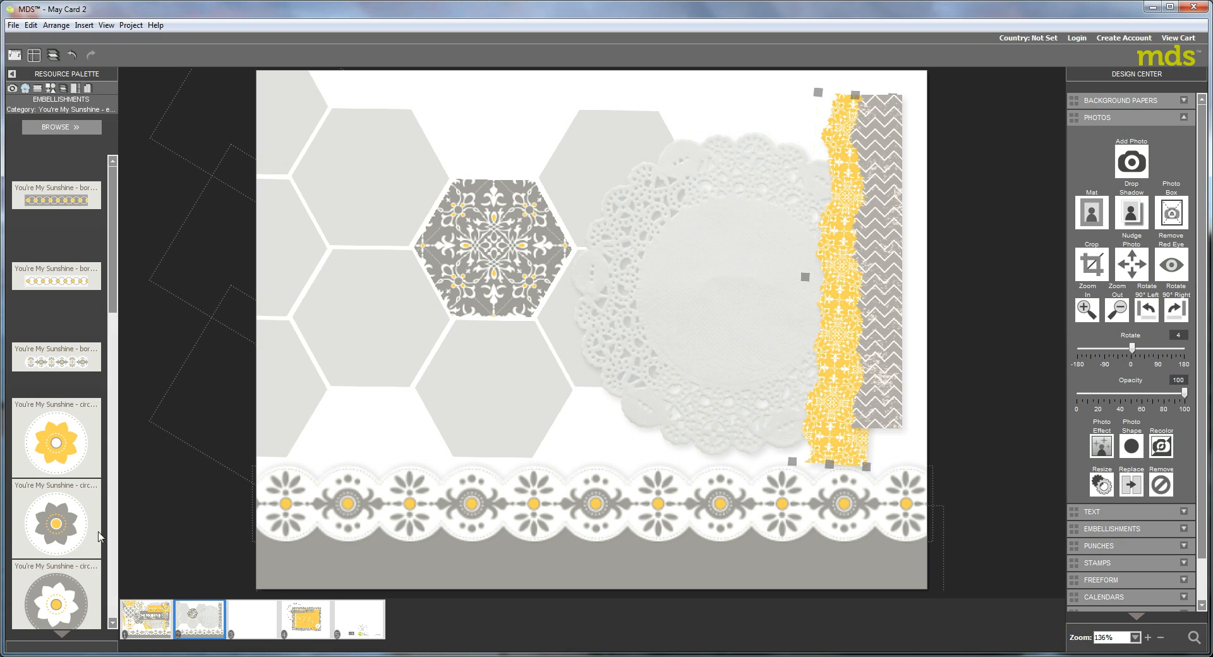
click(113, 612)
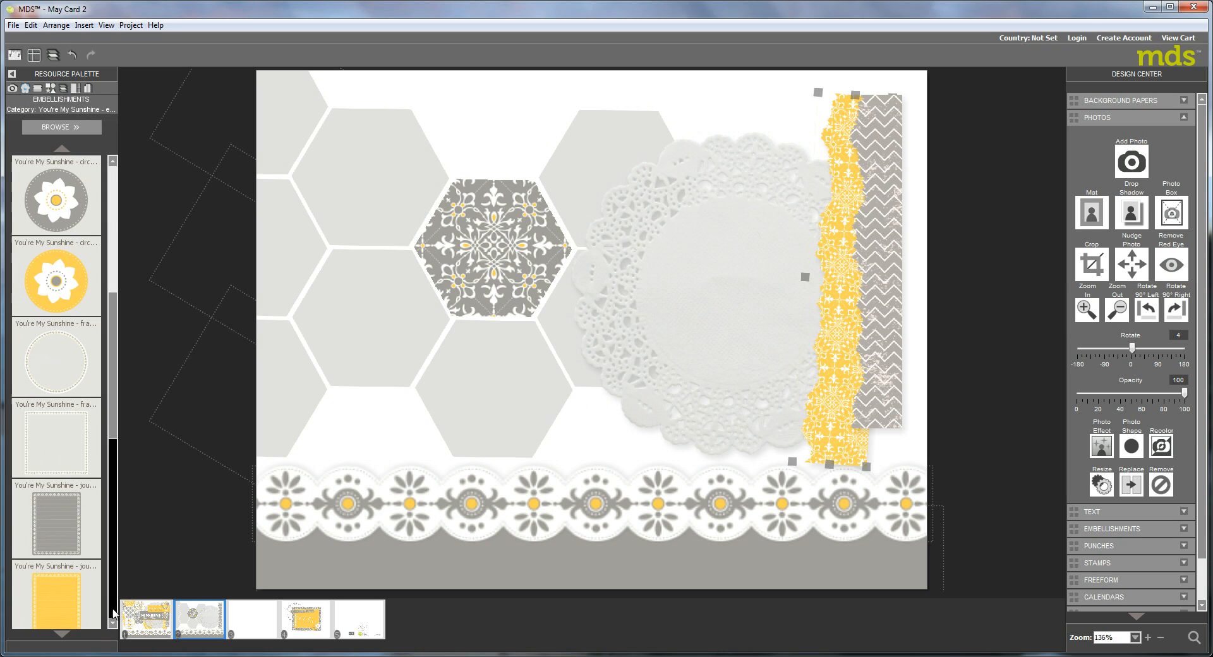
click(114, 611)
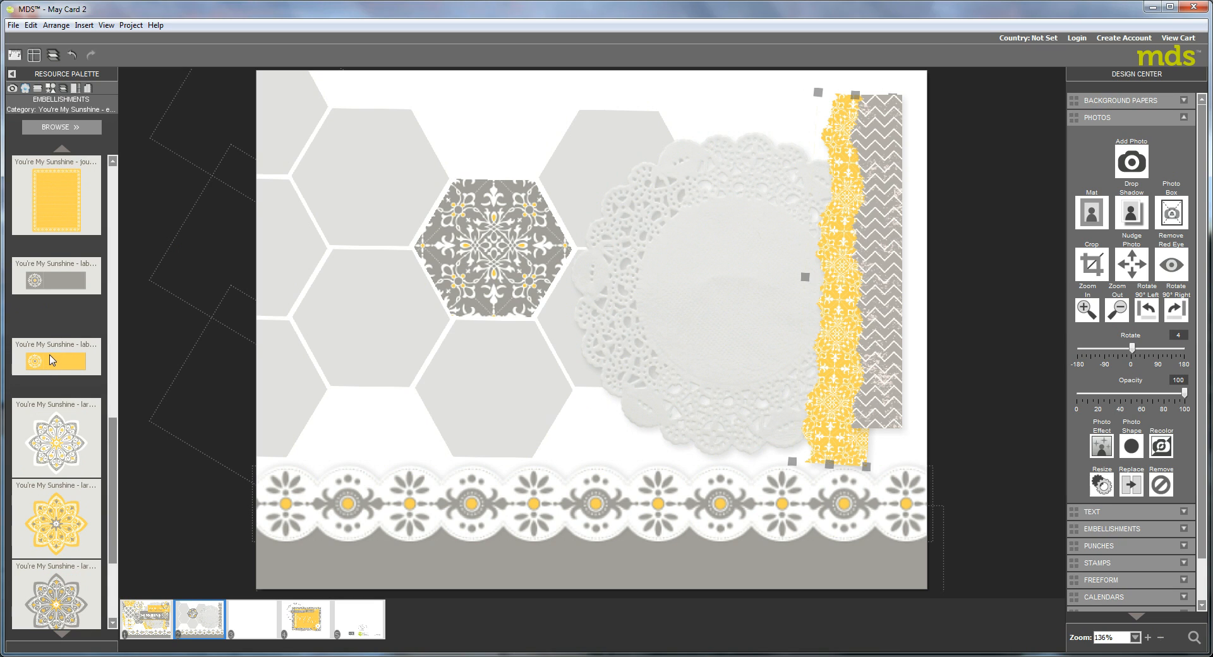
drag(57, 285, 729, 277)
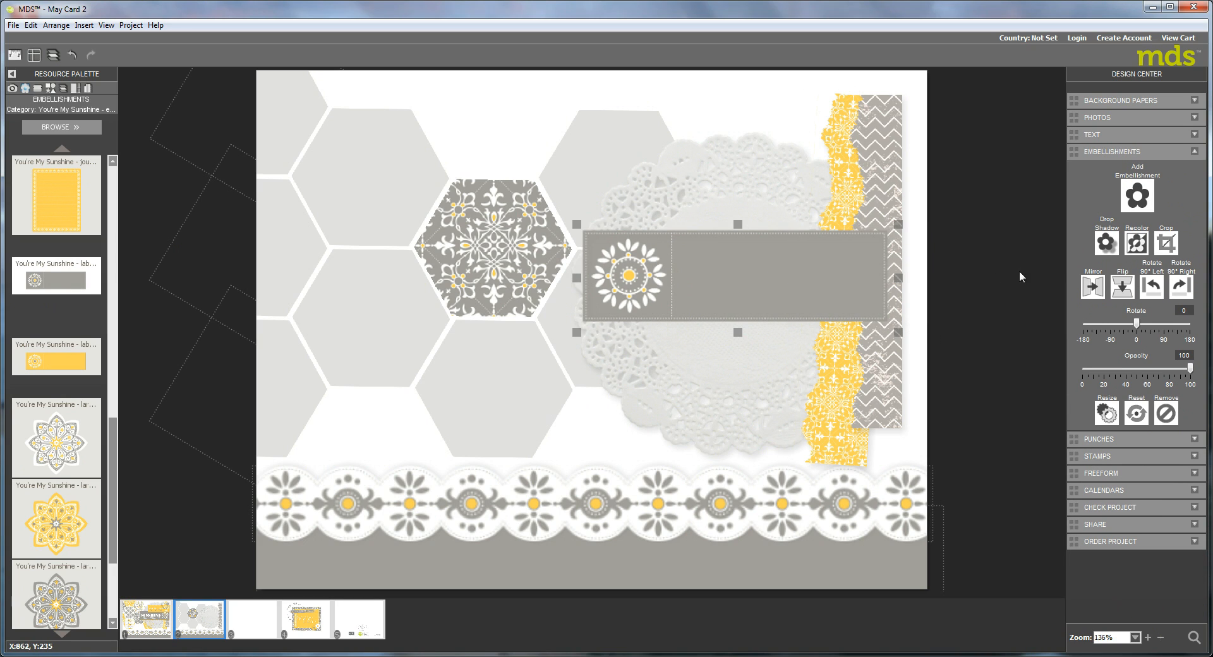
click(1093, 287)
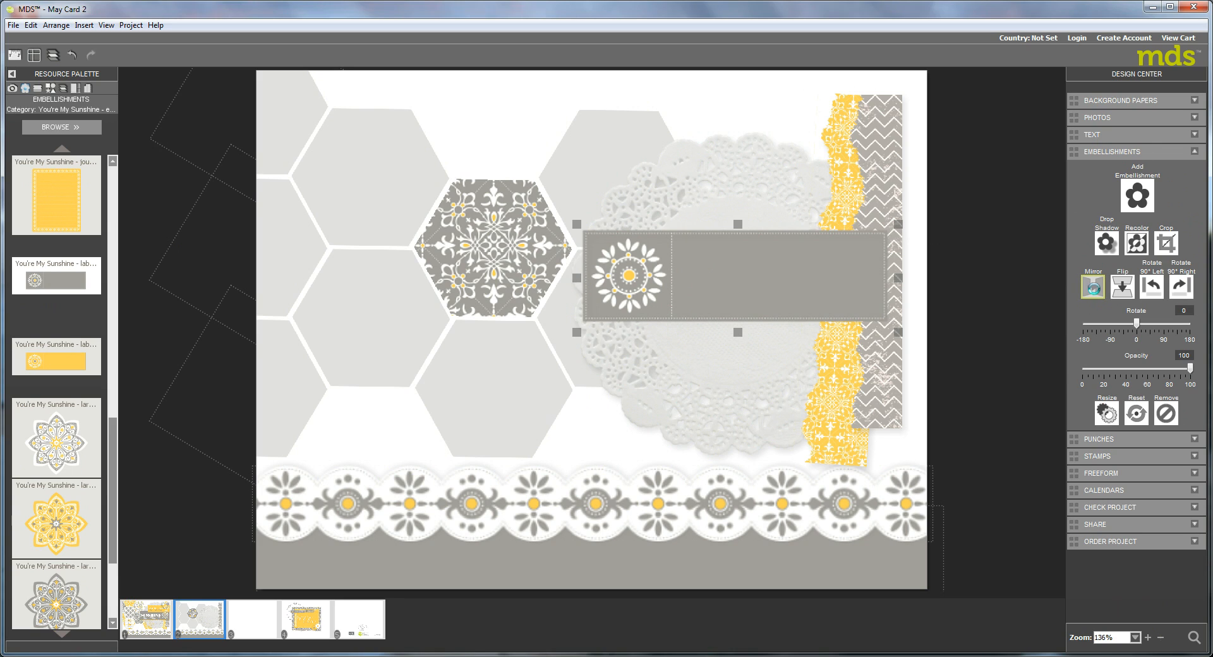
drag(859, 278, 887, 274)
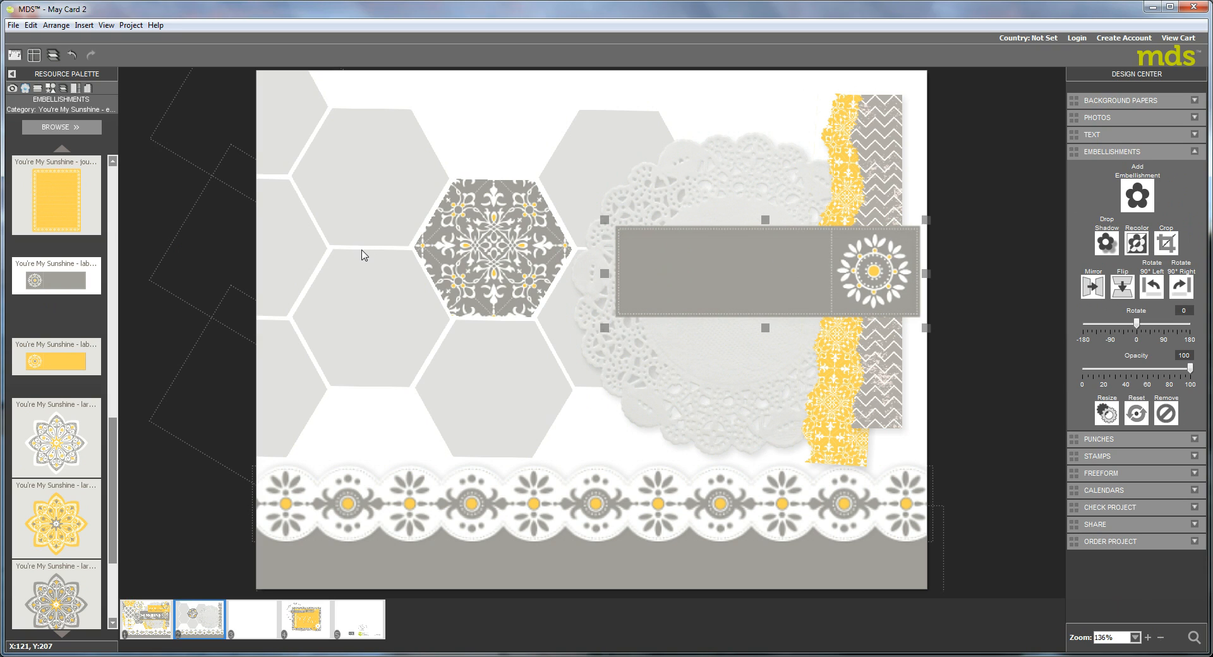
Step: Add the yellow label embellishment, mirror it, shrink it, and place it overlapping the upper part of the grey label
drag(63, 366, 813, 236)
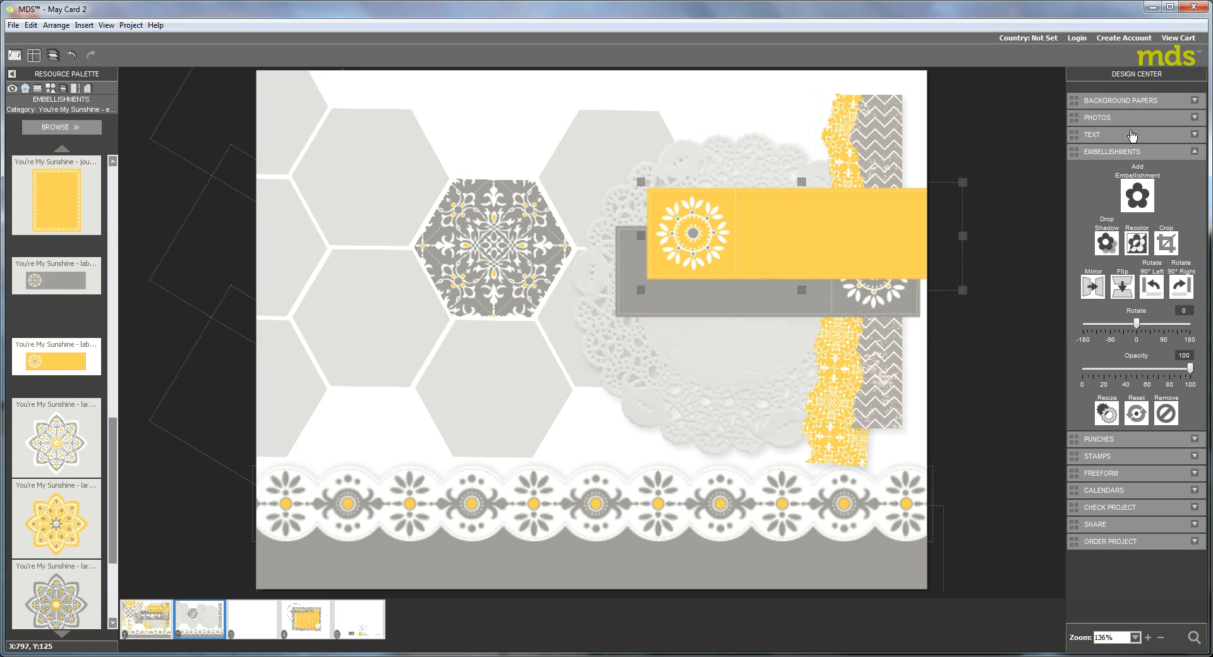
click(1093, 286)
drag(847, 226, 827, 213)
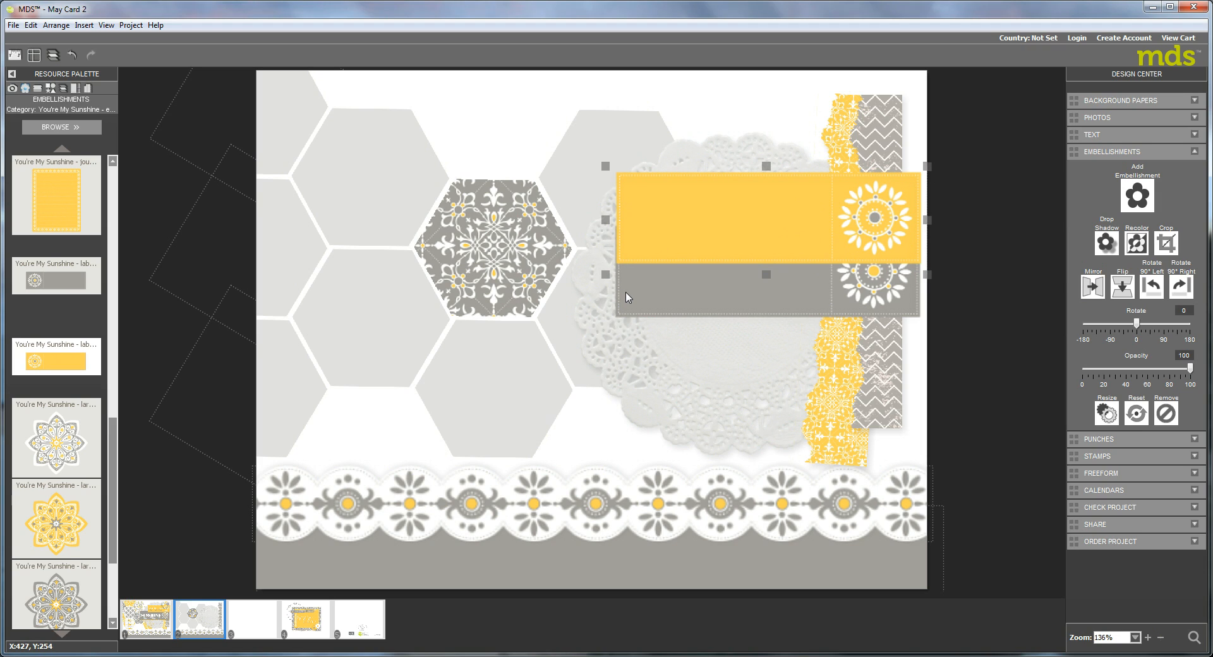
drag(606, 167, 655, 187)
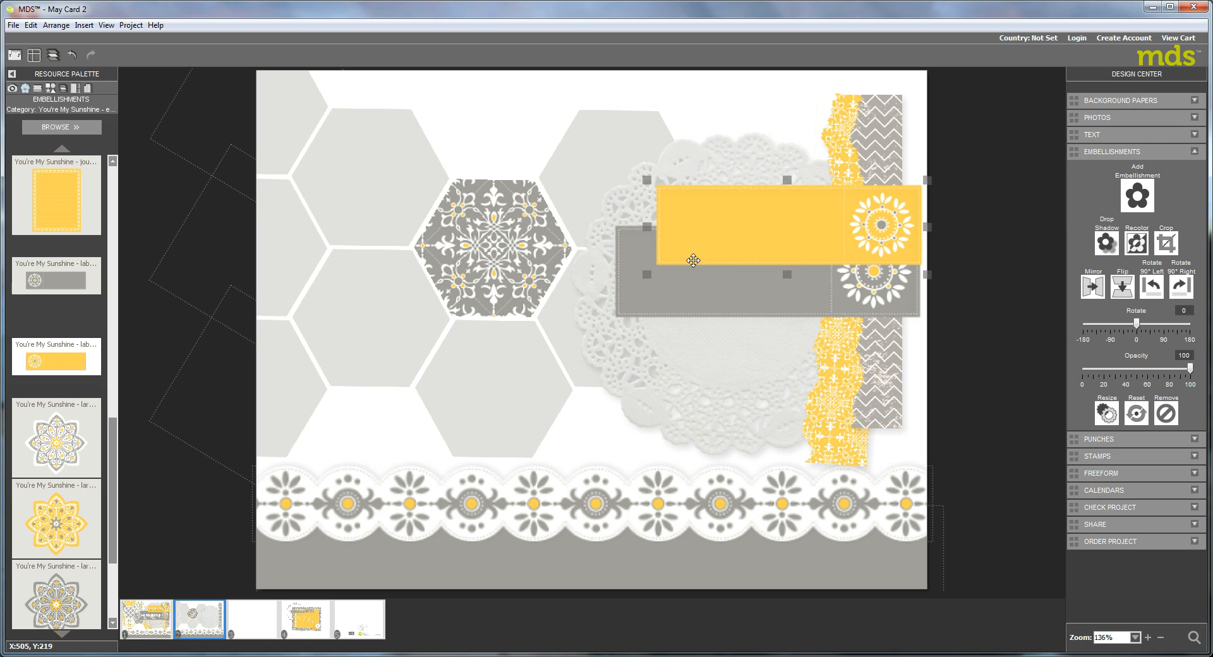
Step: Enlarge the grey label toward the patterned hexagon and shift it to meet the page's right edge
click(614, 313)
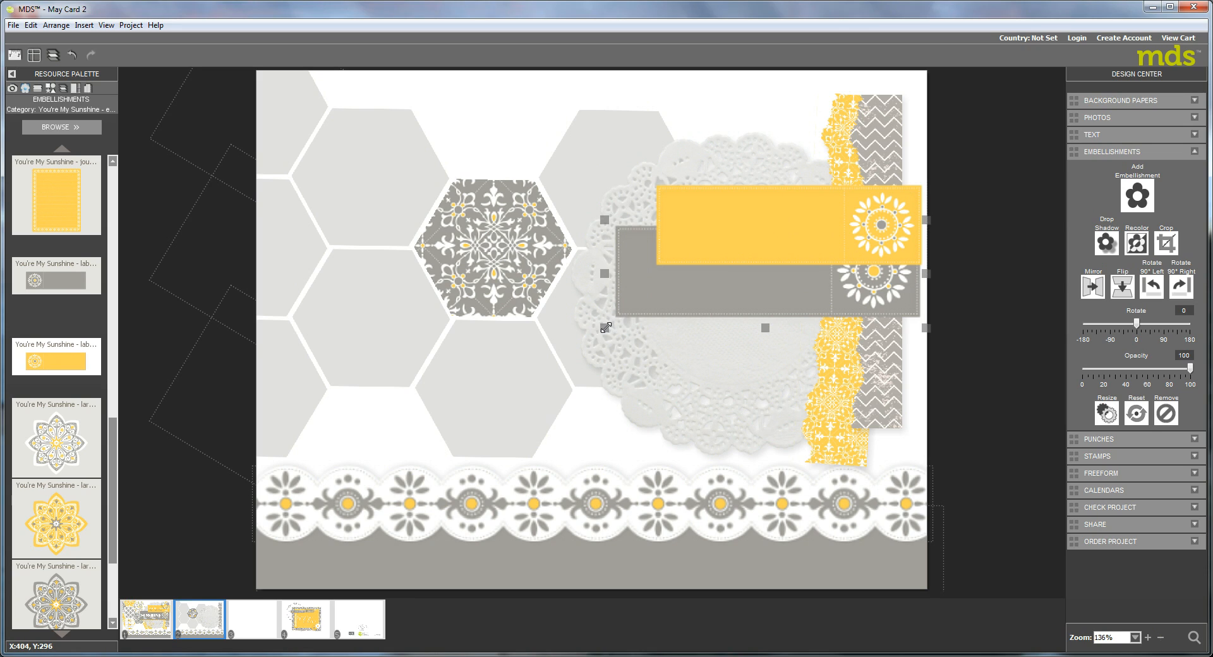
drag(605, 329, 504, 355)
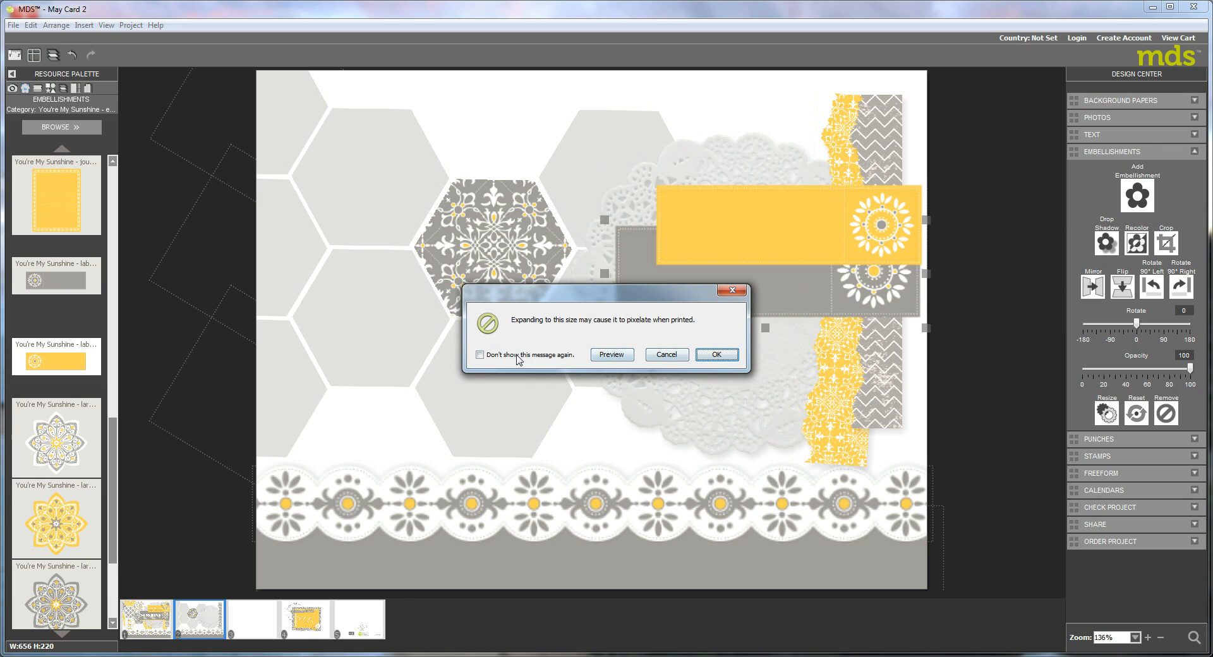
click(715, 355)
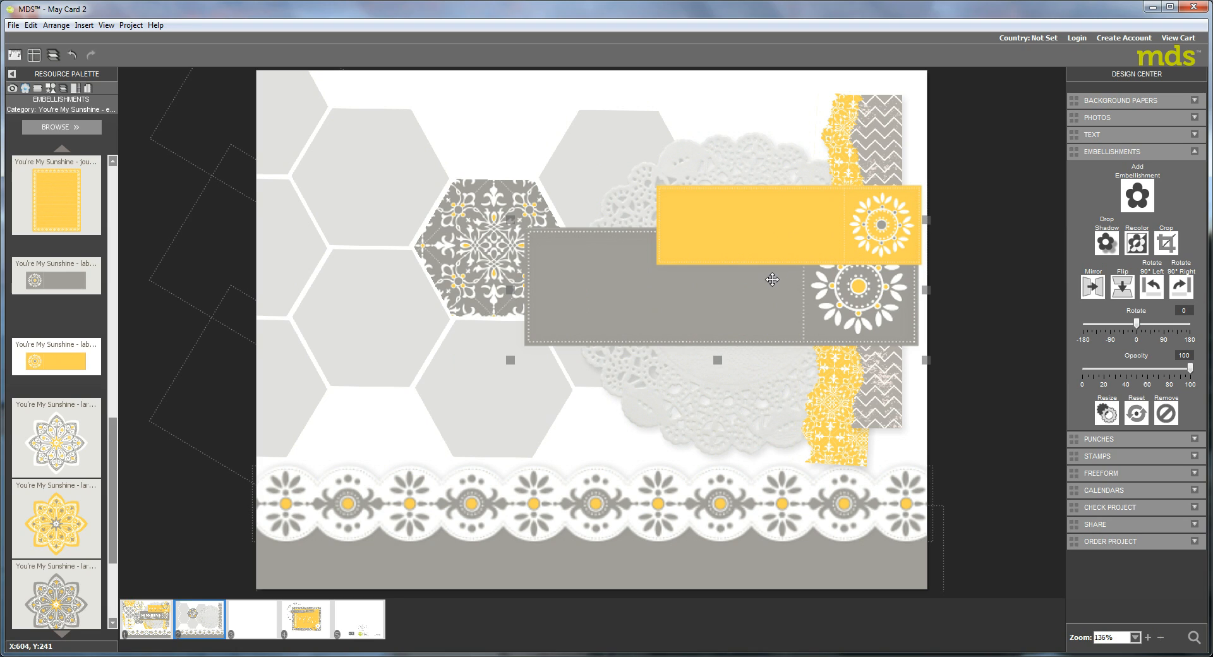
drag(748, 306, 763, 306)
Step: Enlarge the yellow label slightly and align it with the page's right edge above the grey label
click(658, 253)
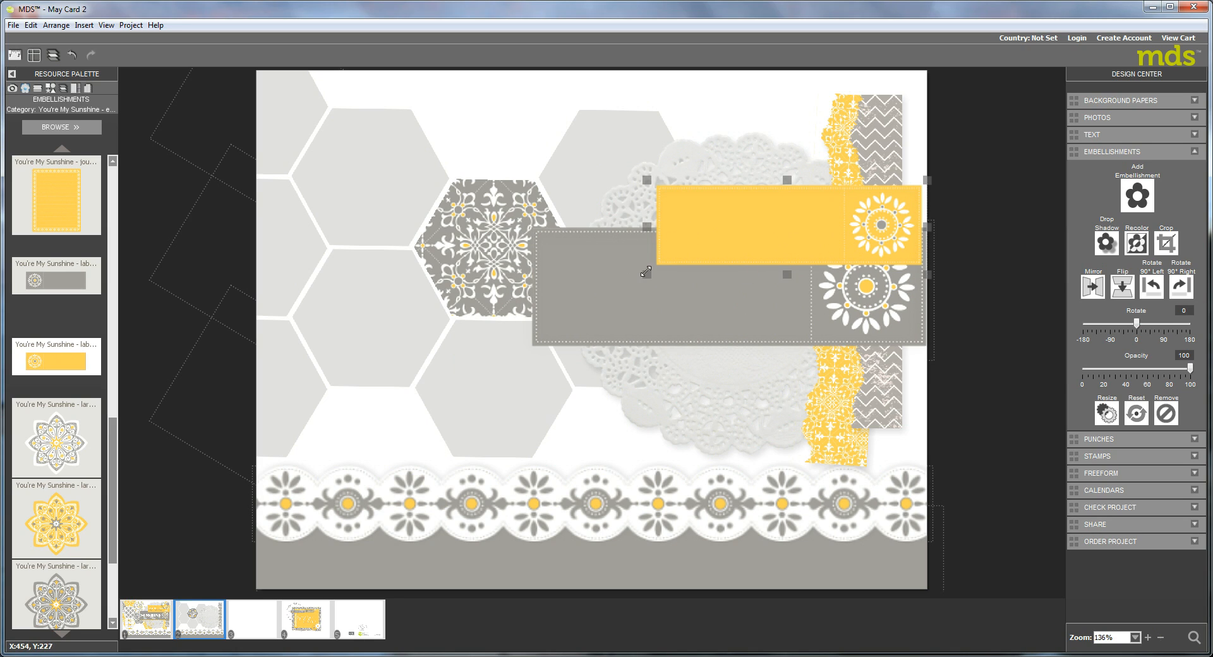
mouse_move(645, 276)
mouse_down()
mouse_move(607, 288)
mouse_move(629, 283)
mouse_up()
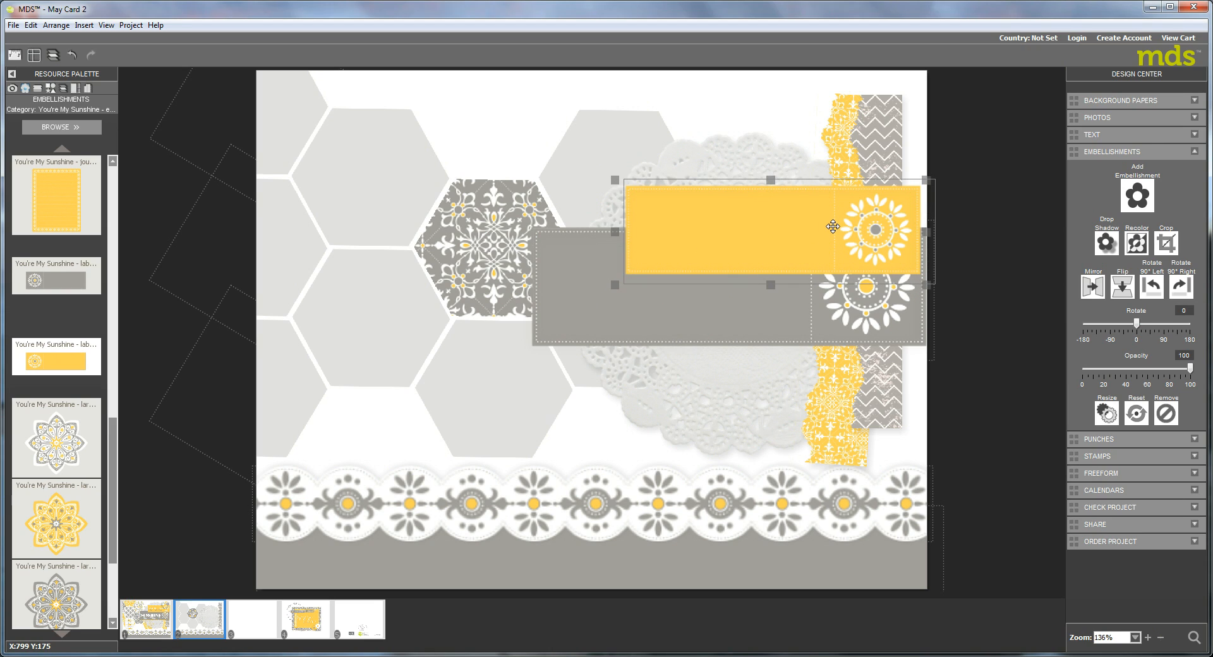
drag(833, 227, 841, 225)
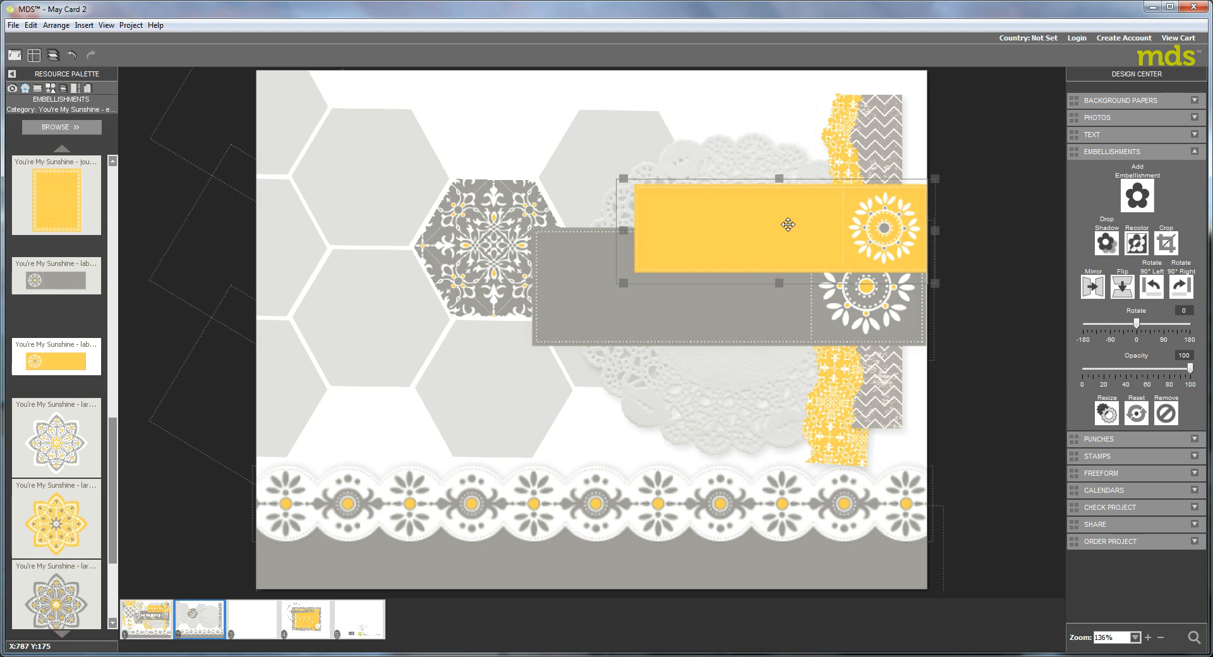
drag(844, 233, 848, 231)
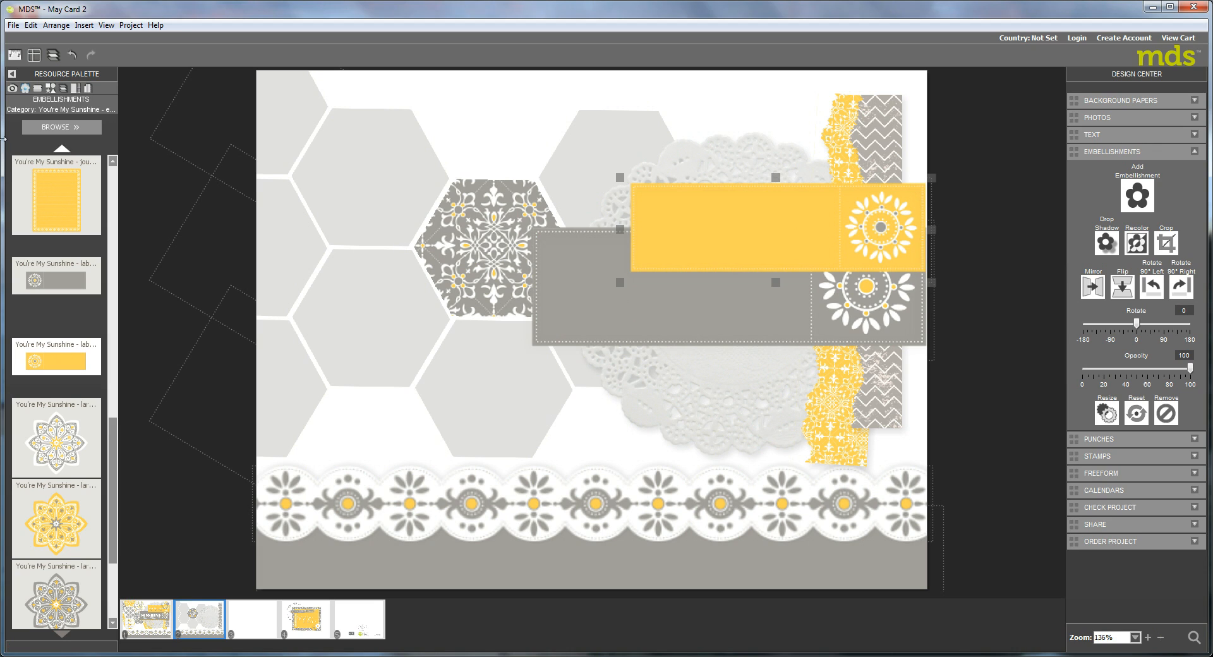
Step: Stamp YOU'RE MY from the You're My Sunshine set onto the yellow label and recolor it white
click(39, 89)
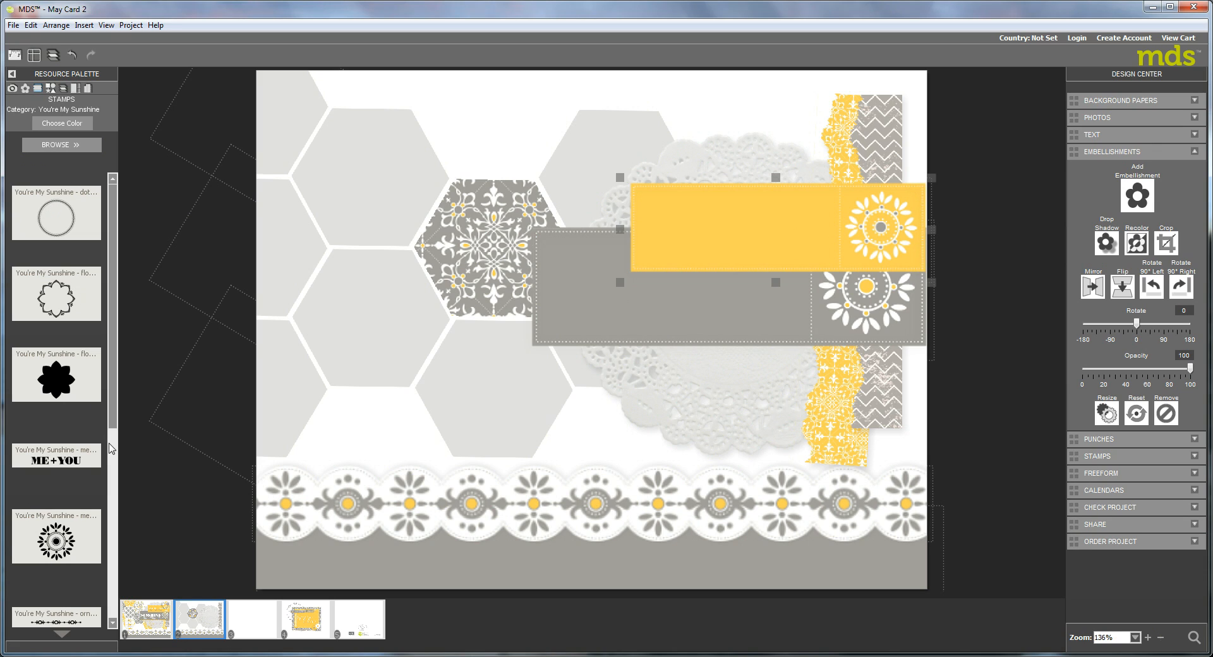
drag(113, 431, 123, 616)
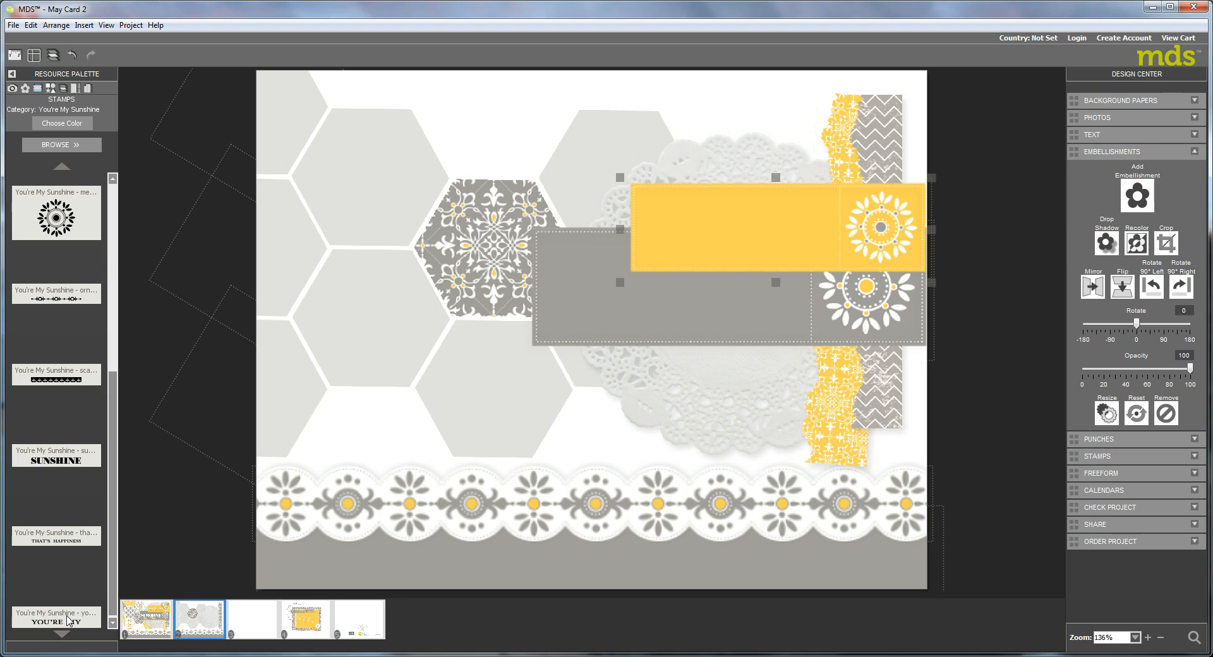
drag(56, 626, 684, 228)
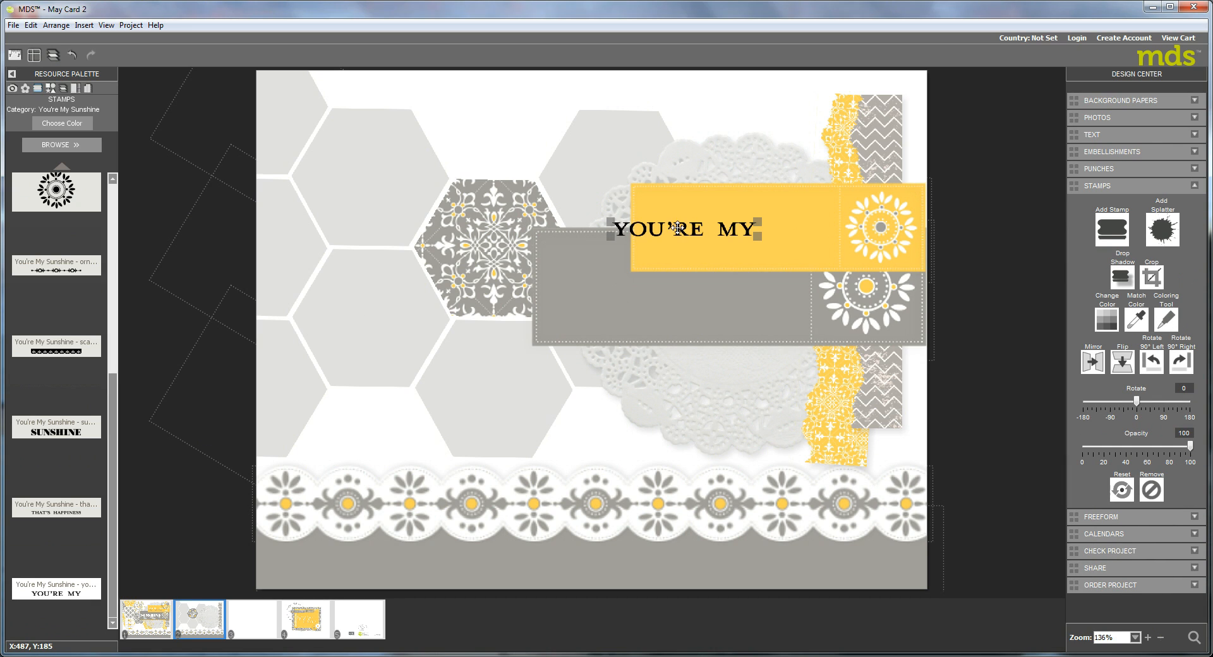
drag(739, 218, 739, 218)
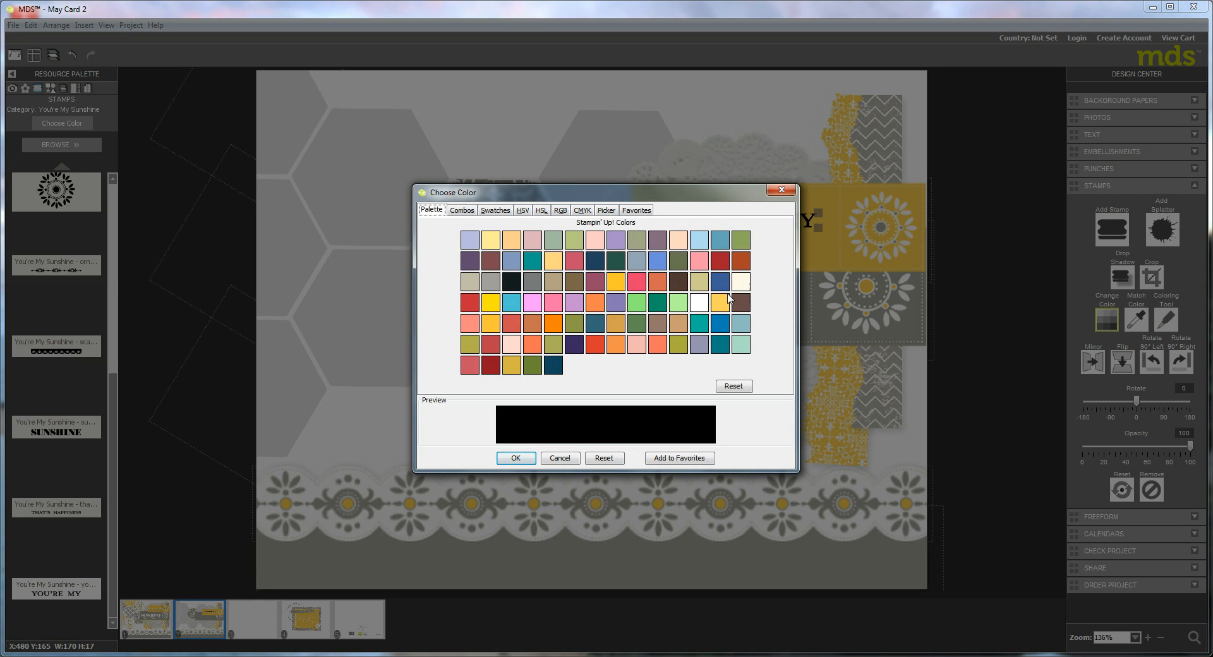
click(698, 307)
click(517, 459)
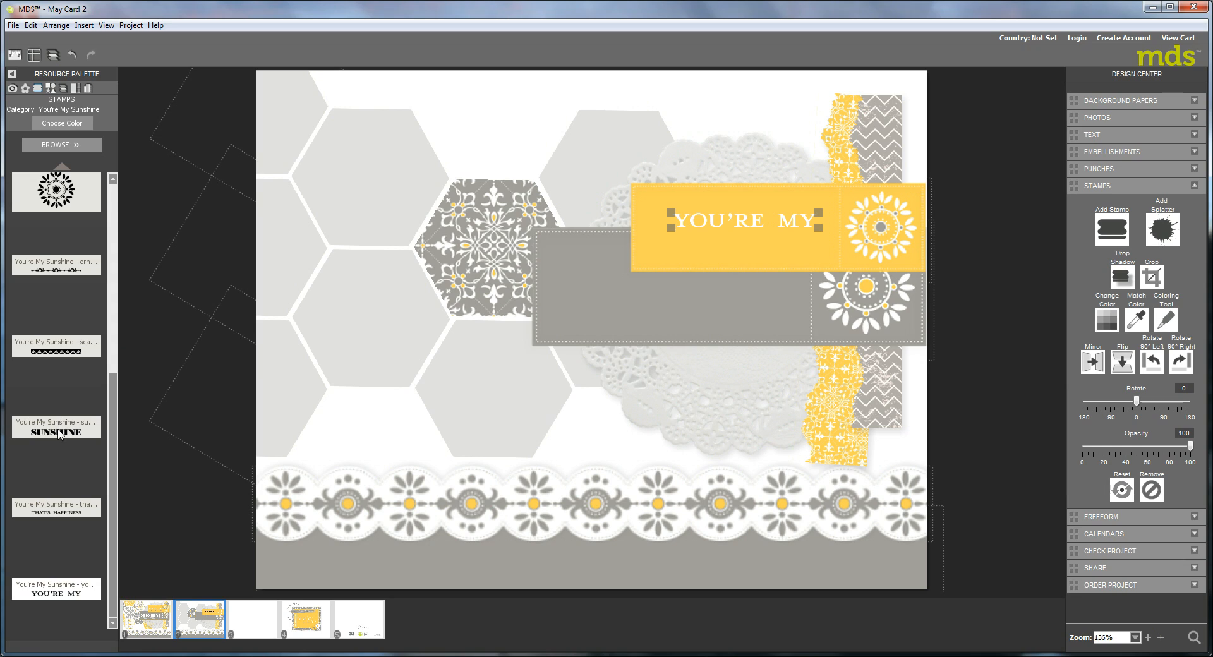
Step: Stamp SUNSHINE on the grey label, fit it beside the label's medallion, and recolor it white
drag(59, 426, 649, 293)
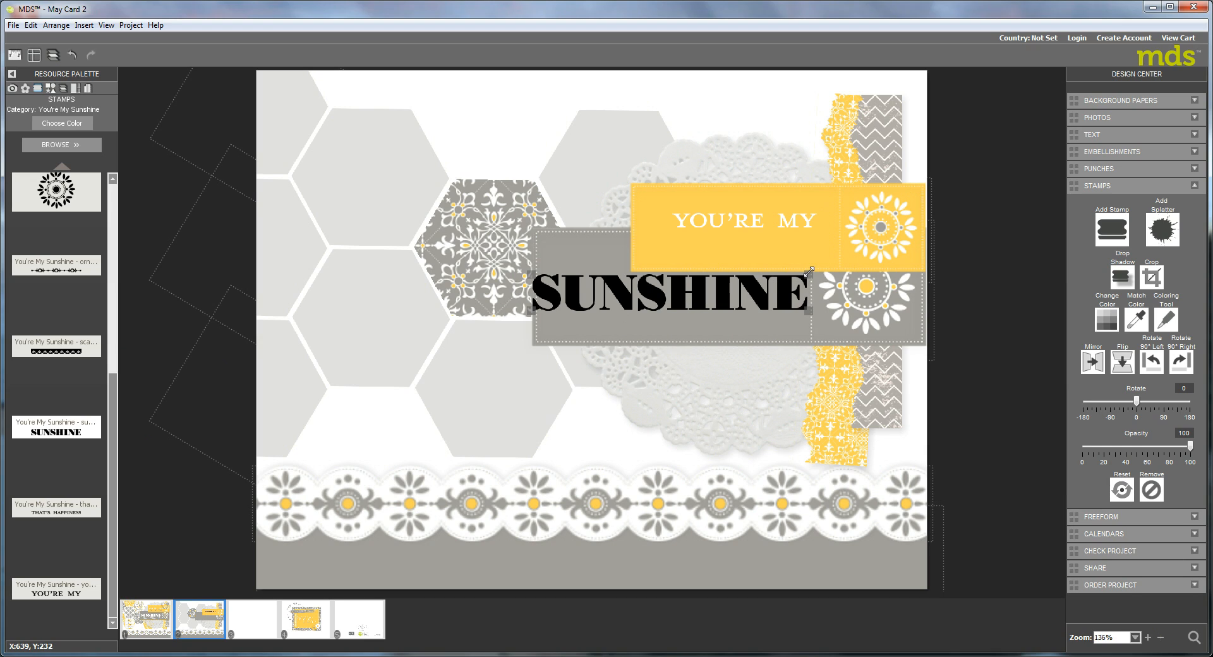
mouse_move(789, 276)
mouse_down()
mouse_move(775, 290)
mouse_move(813, 275)
mouse_up()
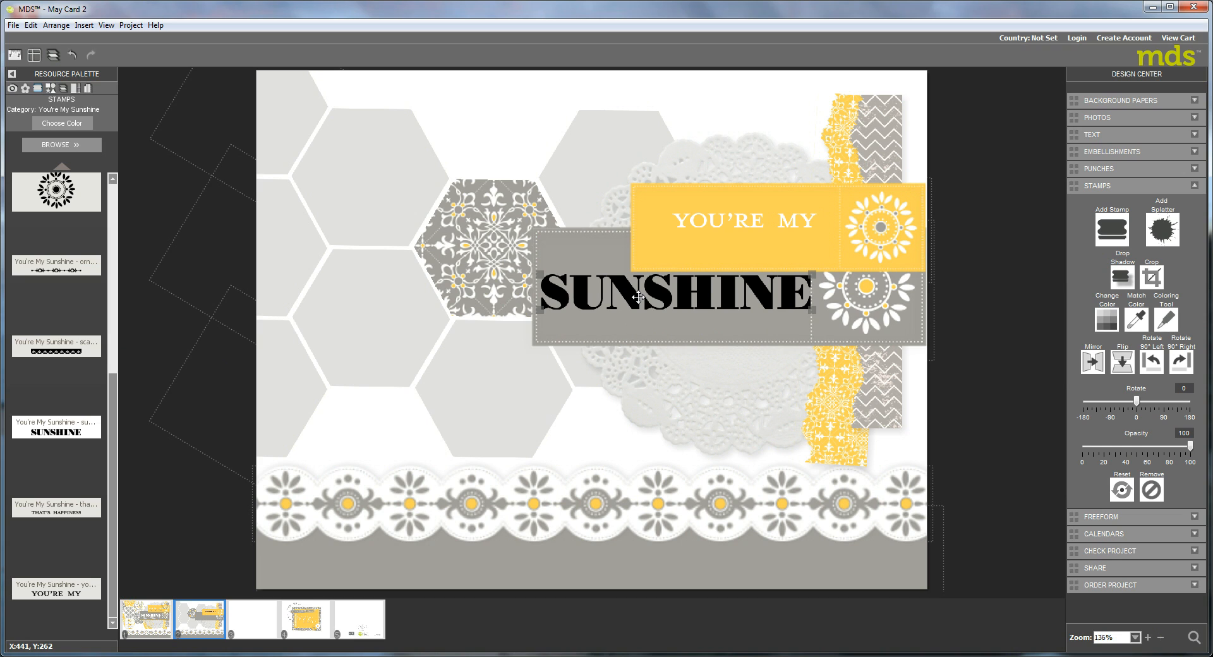
click(1106, 319)
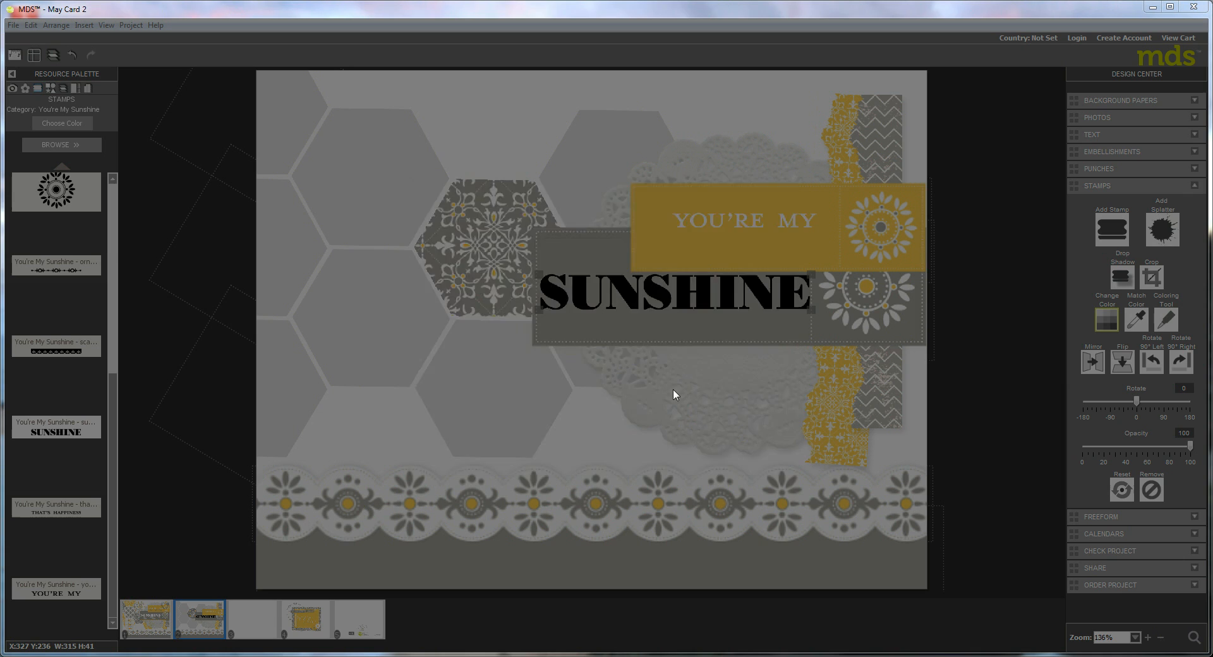
click(699, 307)
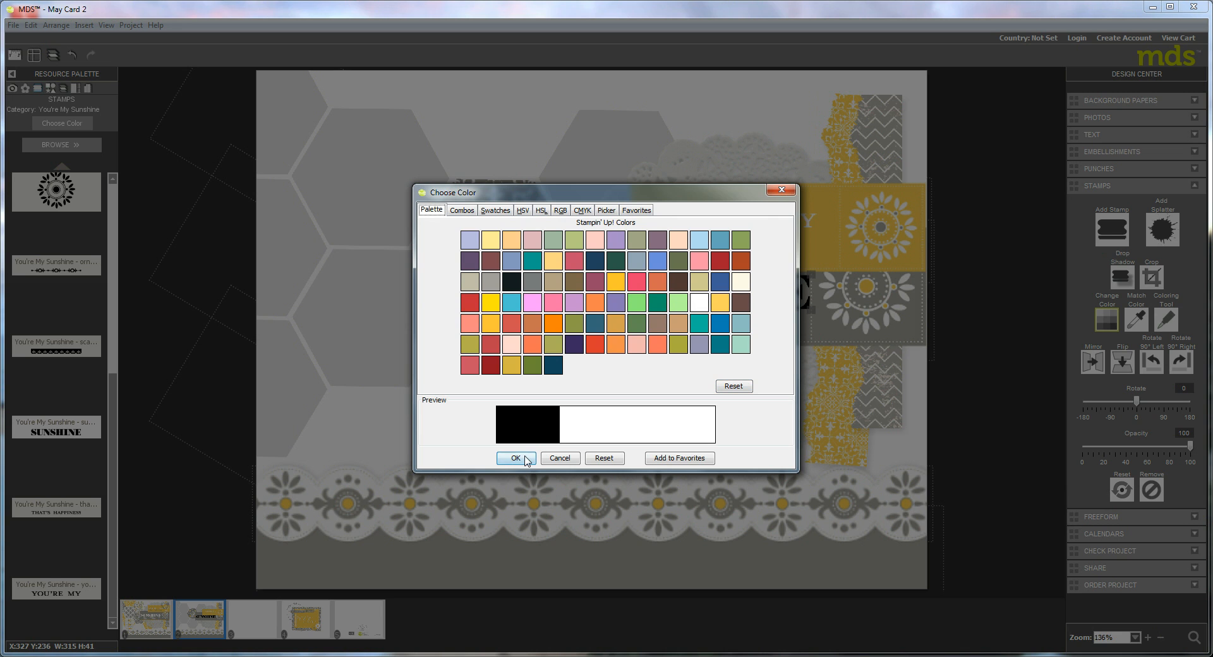
click(515, 458)
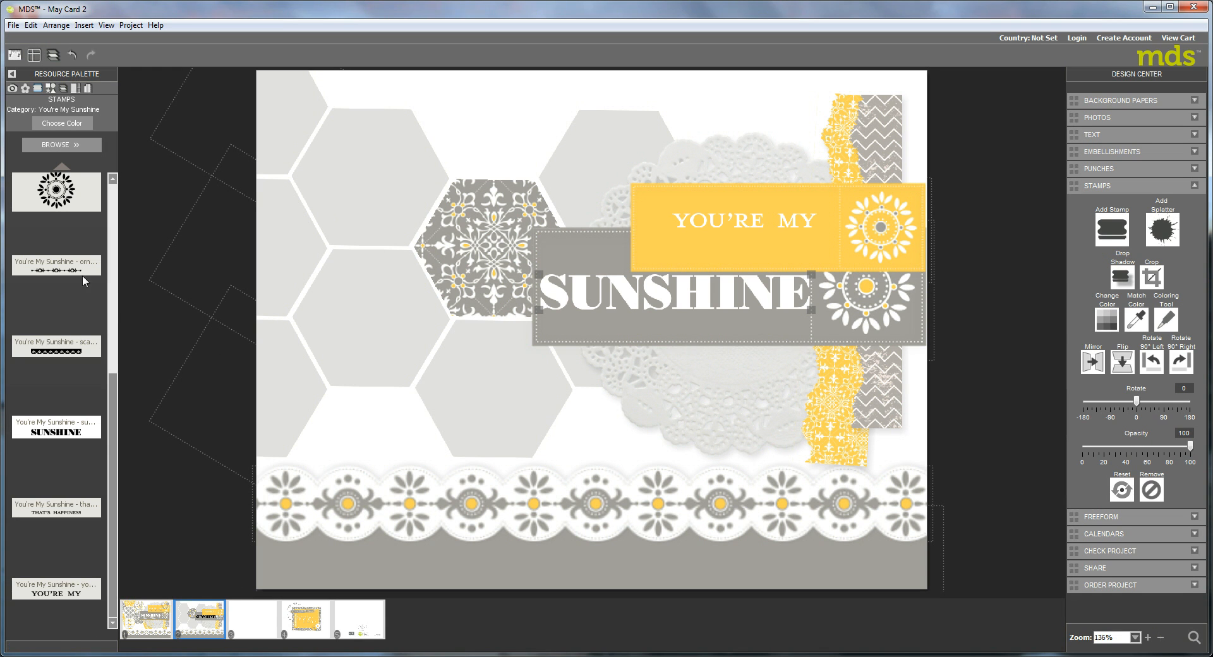
Step: Stamp the ornament border beneath YOU'RE MY, shrink it to fit the yellow label's plain area, and recolor it grey
drag(57, 272, 736, 246)
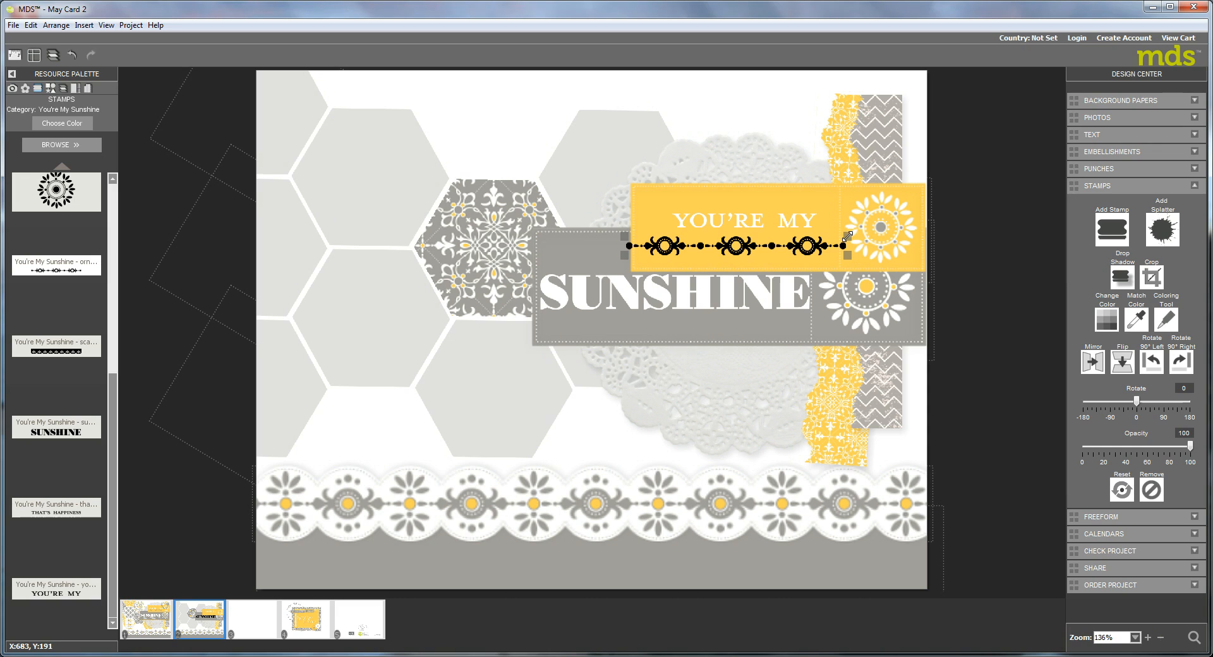
drag(847, 236, 829, 238)
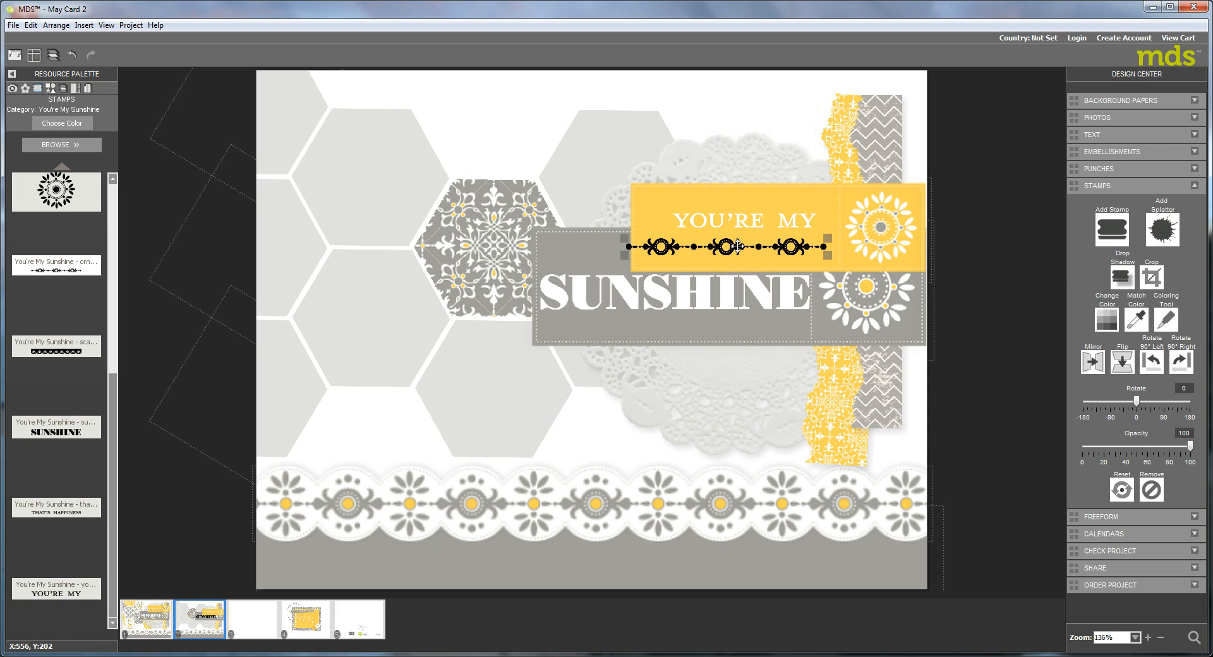
drag(741, 250, 746, 239)
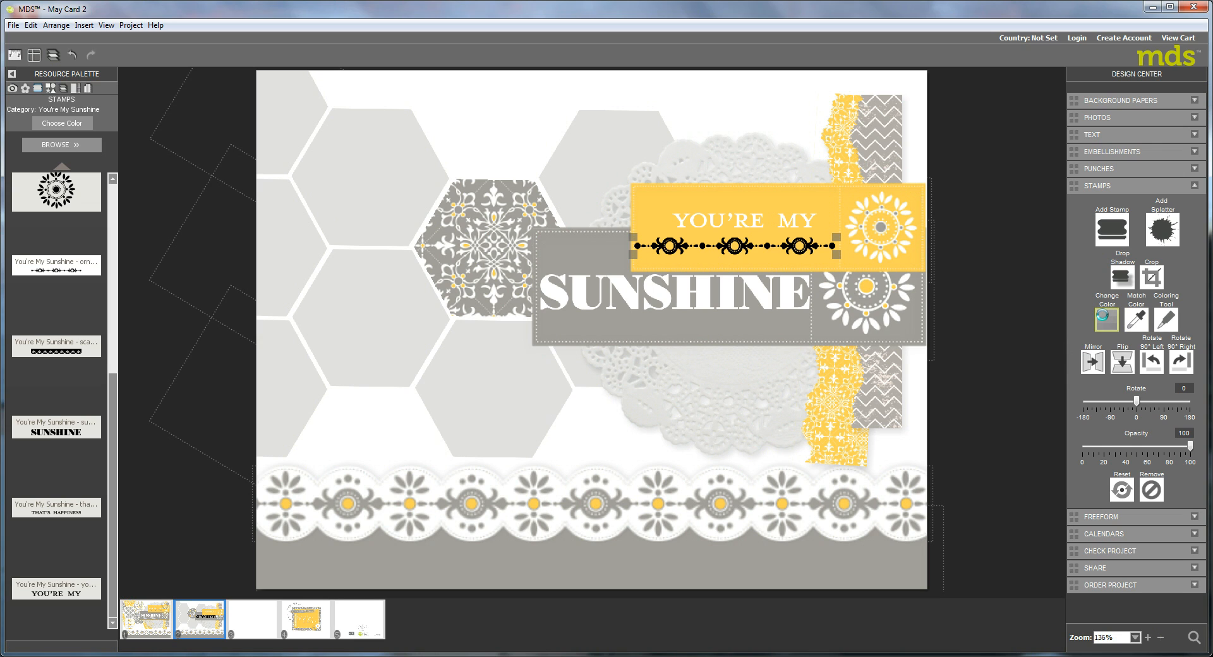
click(1105, 321)
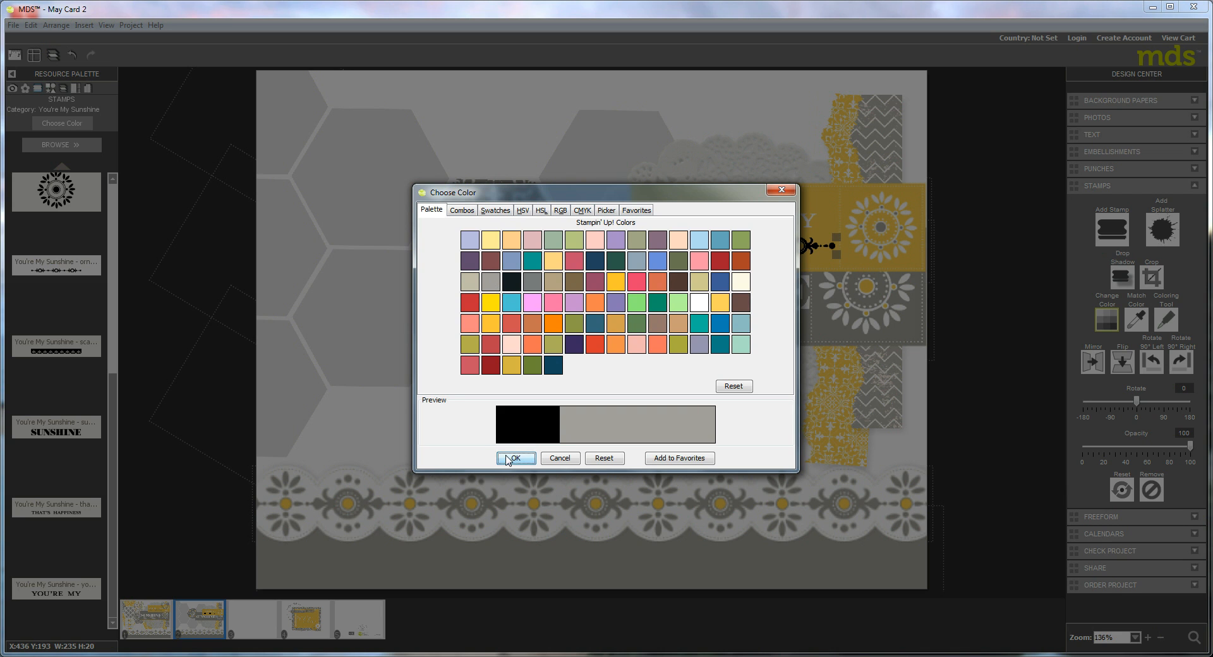
click(516, 458)
Step: Enlarge the YOU'RE MY stamp to about the ornament border's width and center it just above the border
click(726, 220)
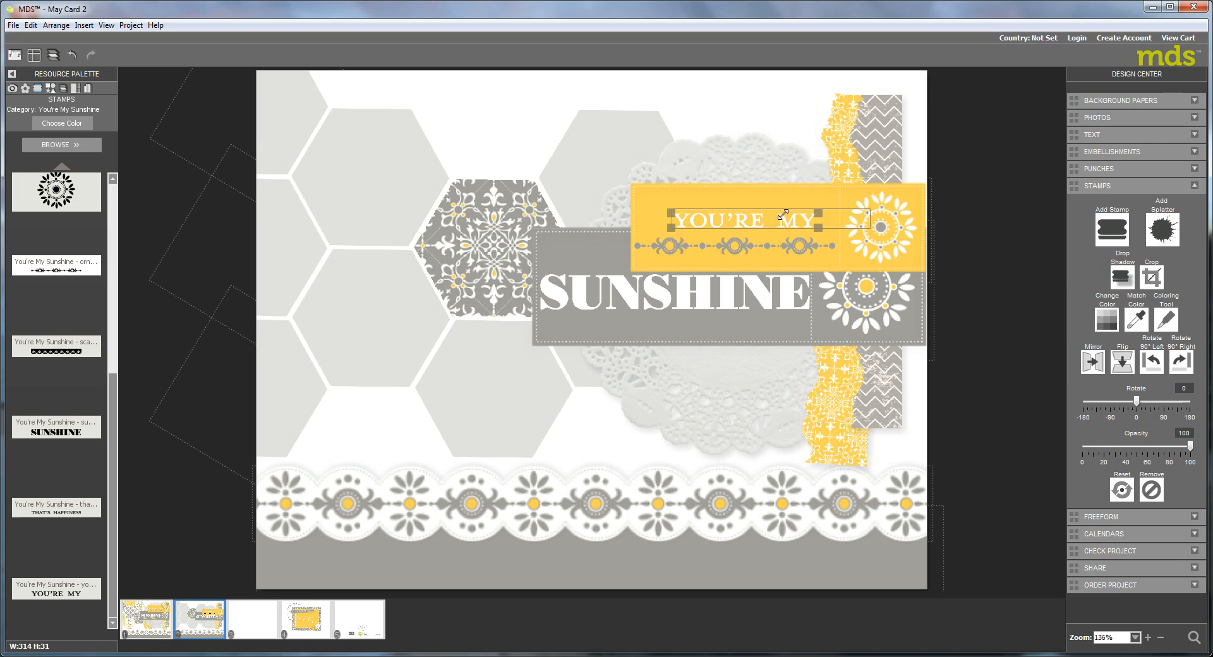
drag(818, 211, 869, 209)
drag(746, 217, 746, 222)
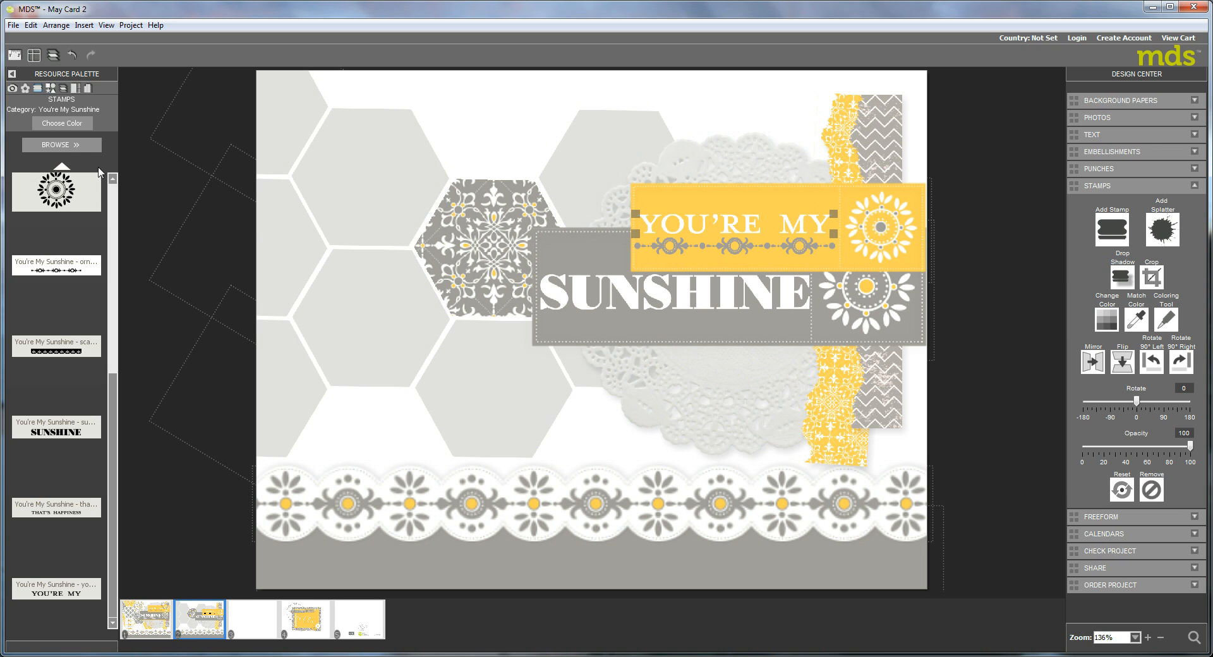
Step: Load the Border Banter stamps category and add its chevron banner stamp over the labels
click(62, 144)
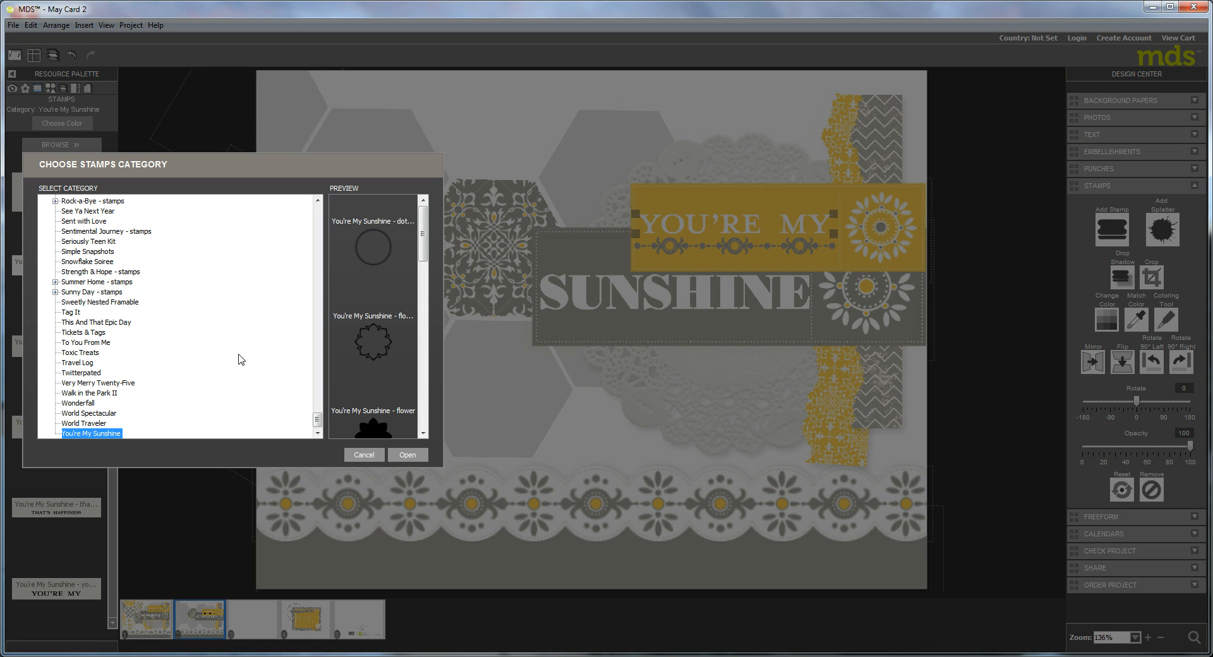
drag(317, 419, 318, 218)
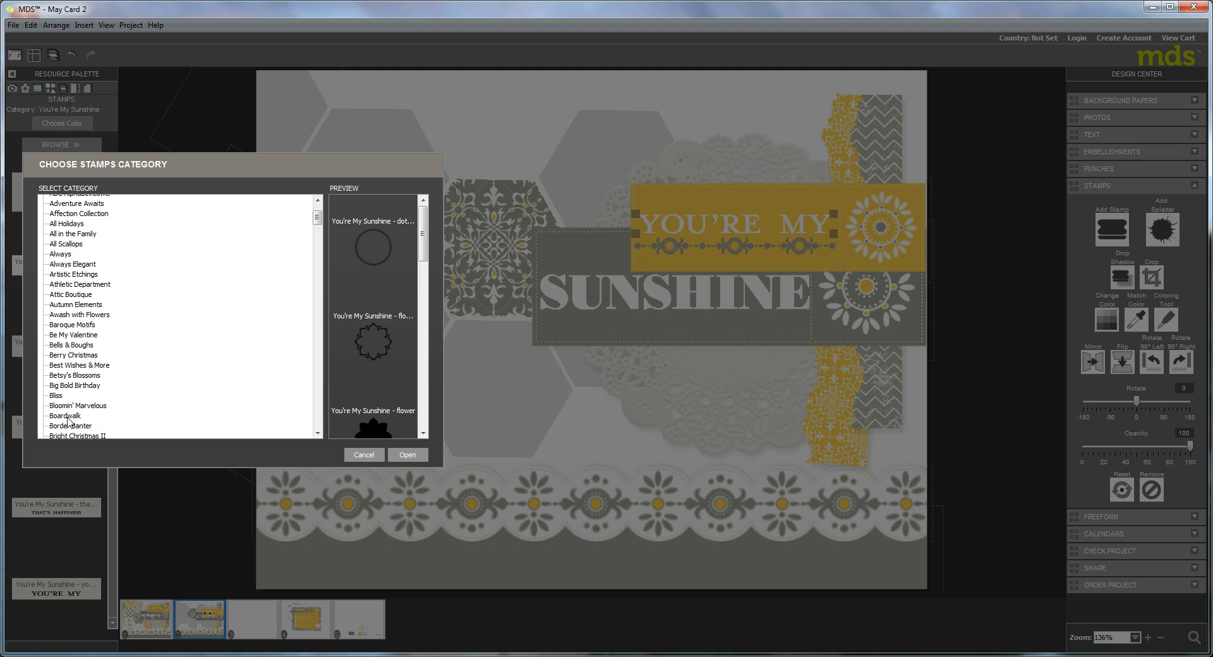
click(71, 426)
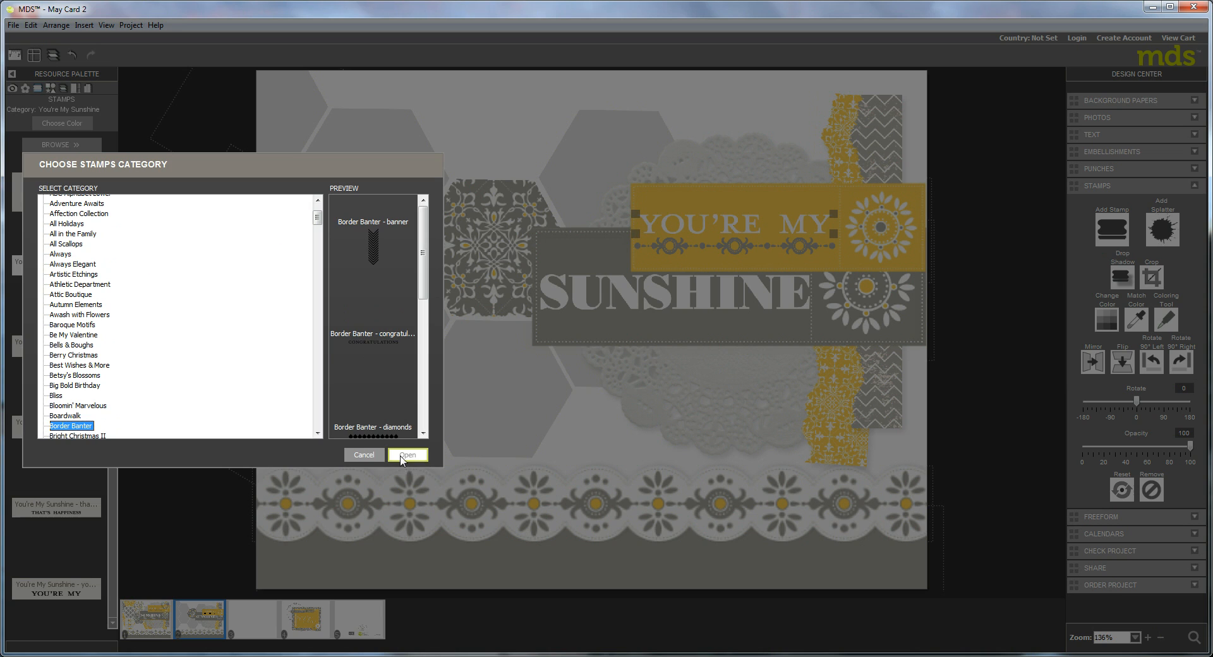
click(409, 456)
drag(57, 232, 678, 314)
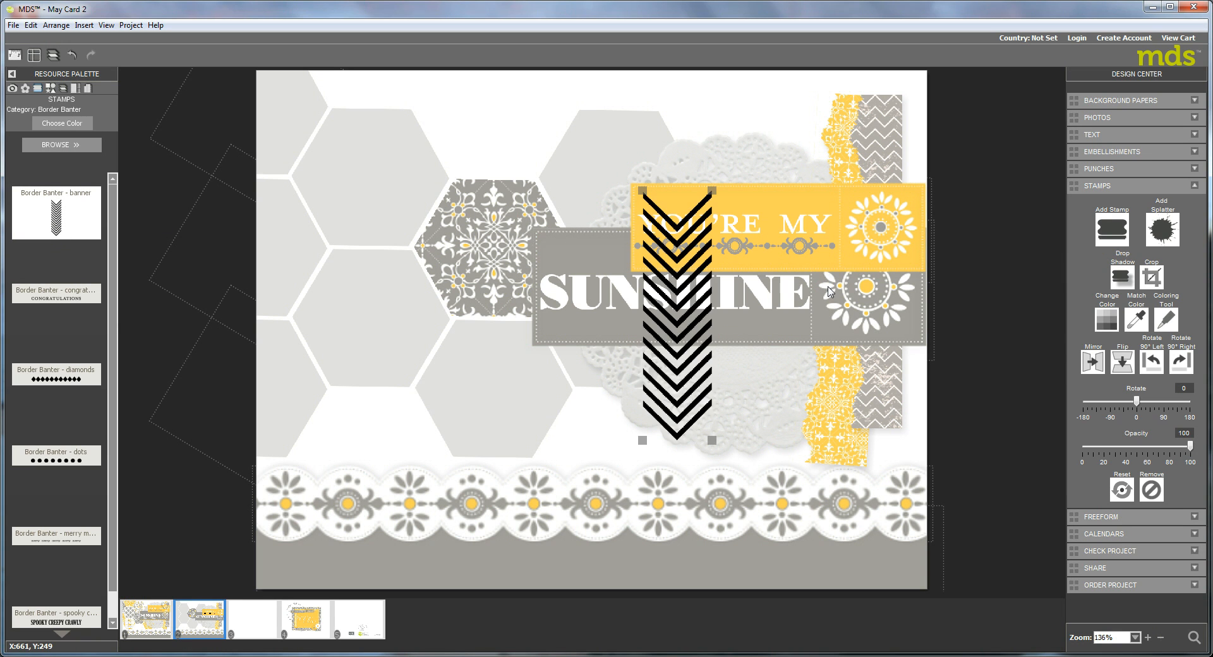
Step: Rotate the chevron banner 90° clockwise, then shrink and place it below the end of SUNSHINE on the grey label
click(1181, 362)
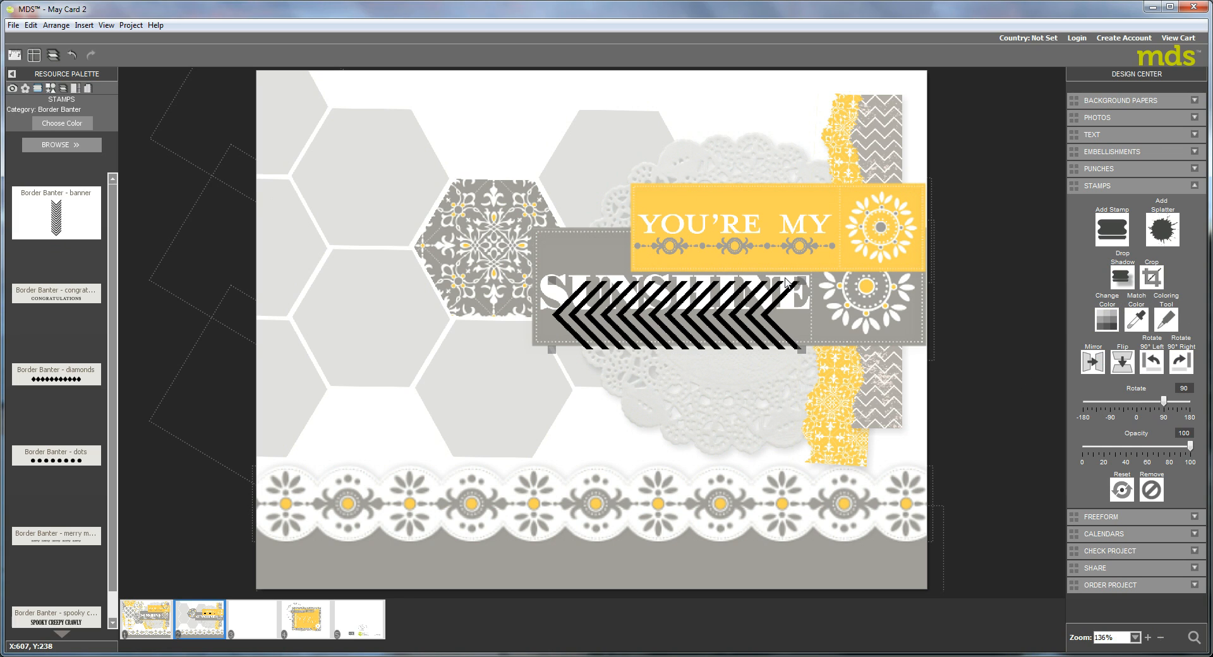
mouse_move(802, 279)
mouse_down()
mouse_move(683, 314)
mouse_move(803, 312)
mouse_up()
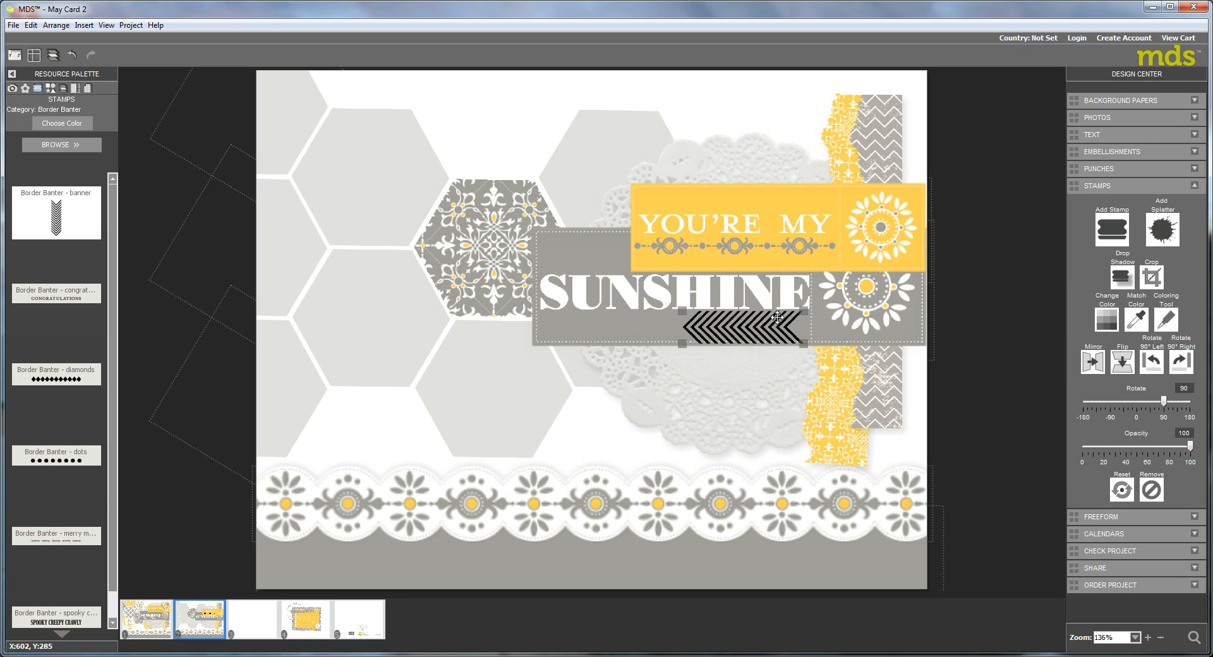
click(783, 317)
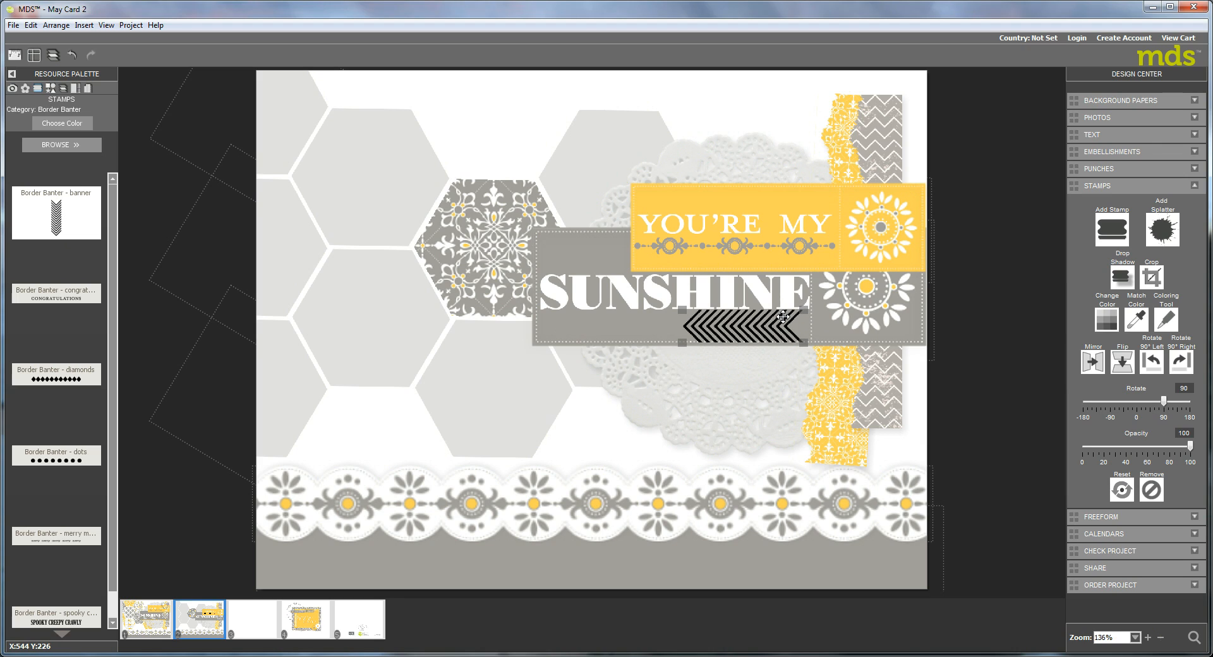
key(Up)
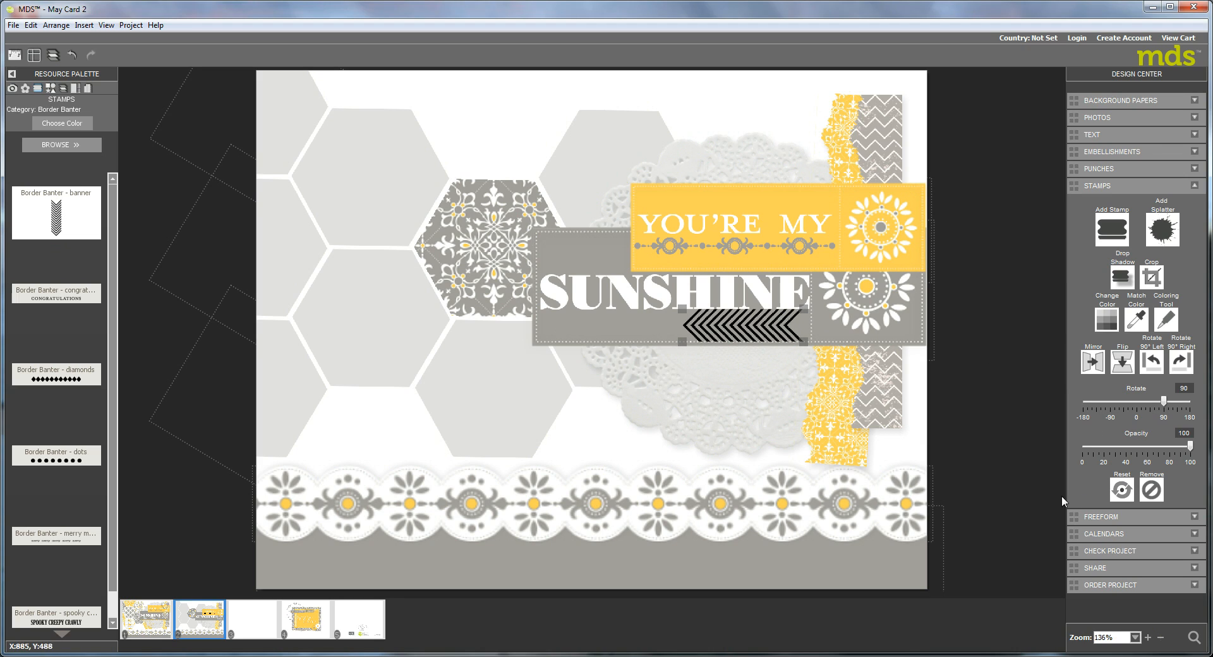
Step: Recolor the chevron banner white at 50 opacity and place a duplicate at its left end to extend the strip under SUNSHINE
click(1112, 319)
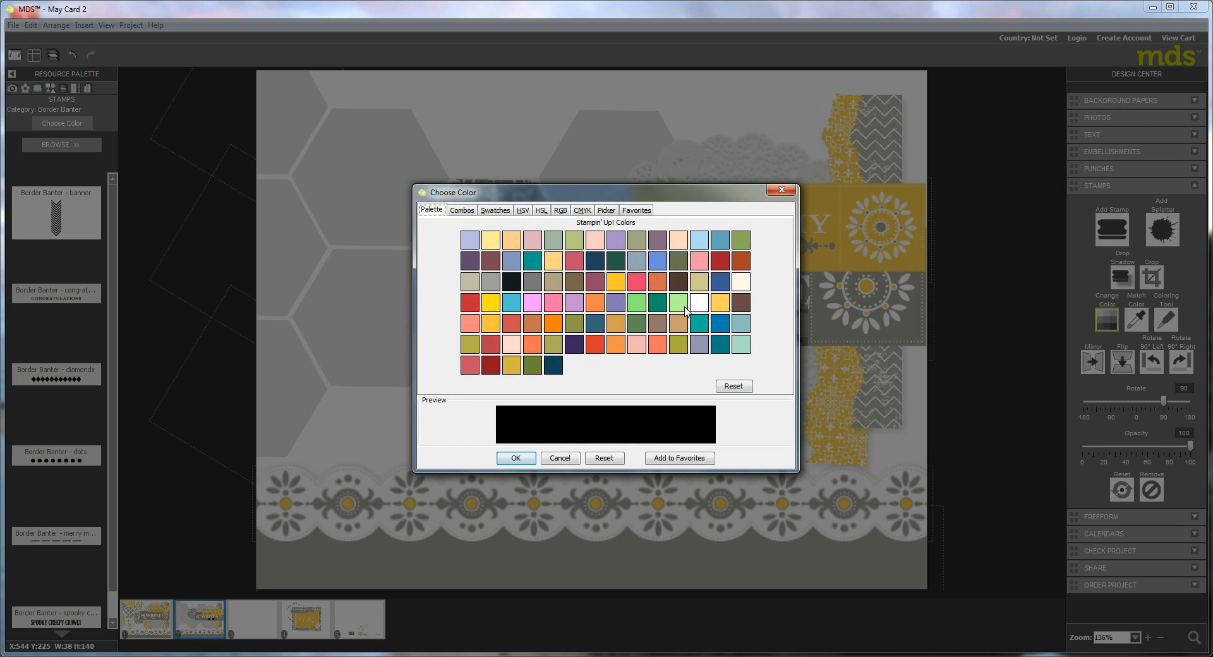
click(699, 304)
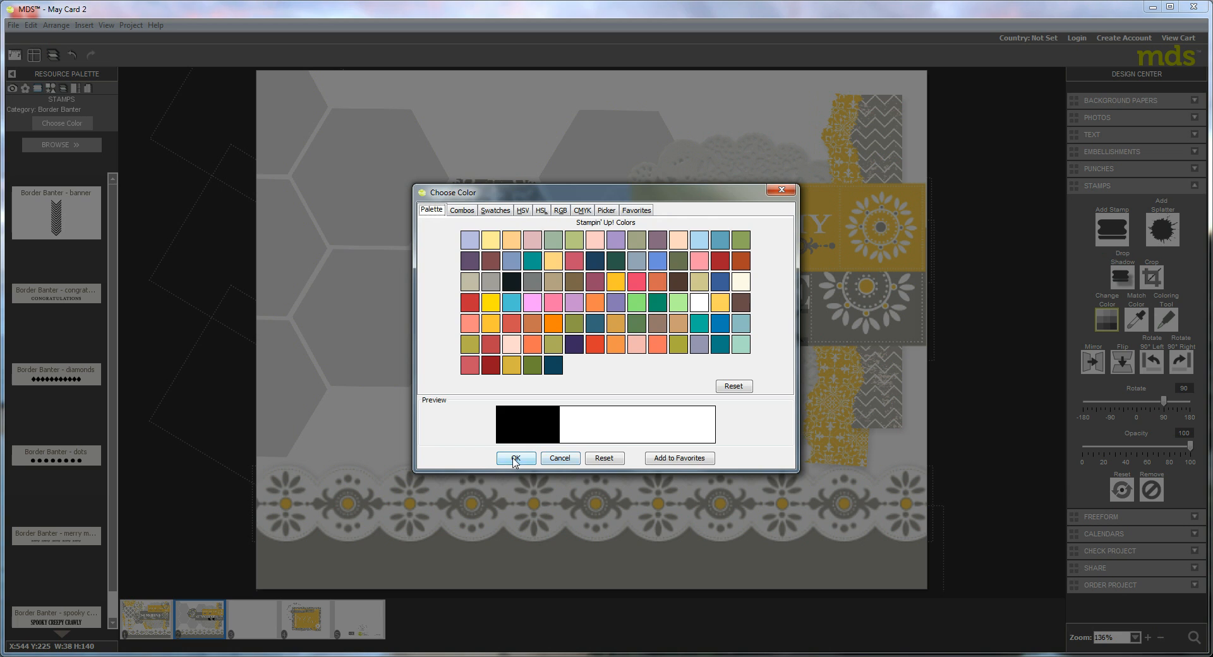
click(515, 458)
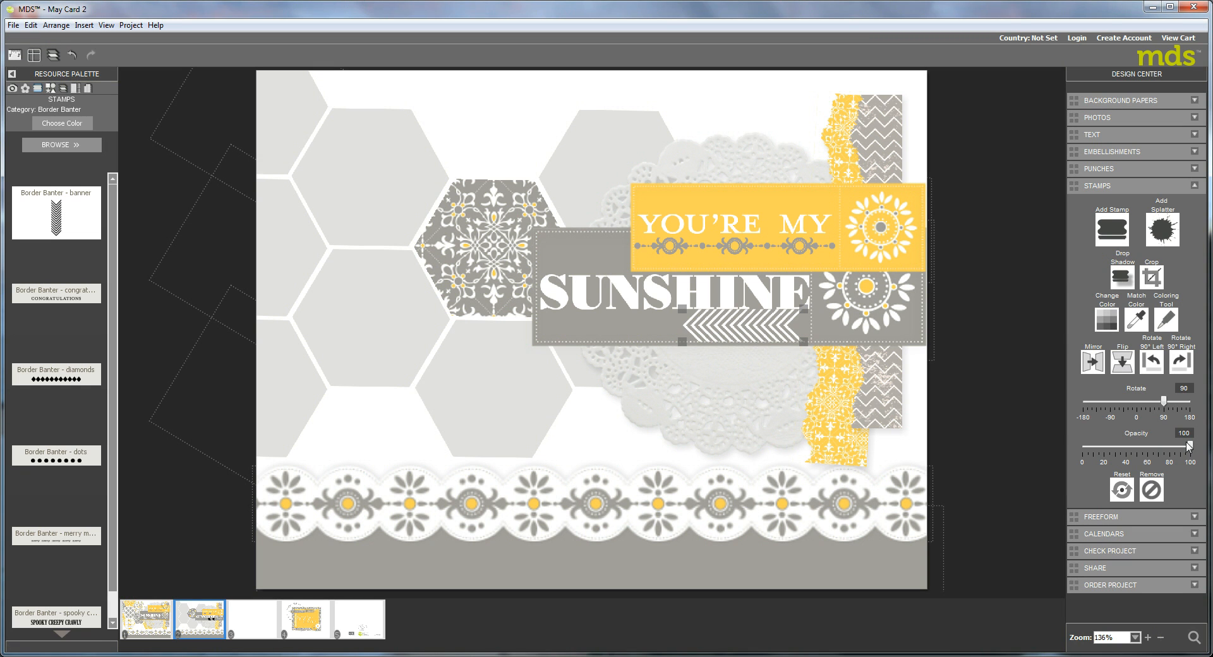
drag(1189, 447, 1141, 453)
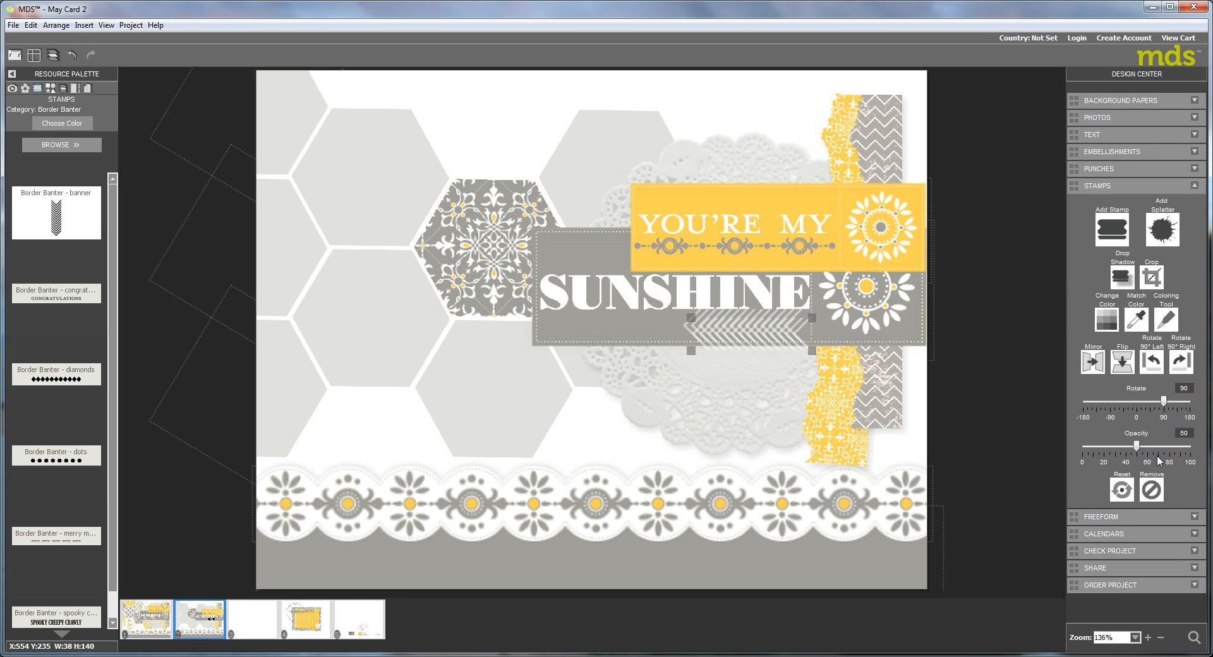
drag(761, 337, 644, 329)
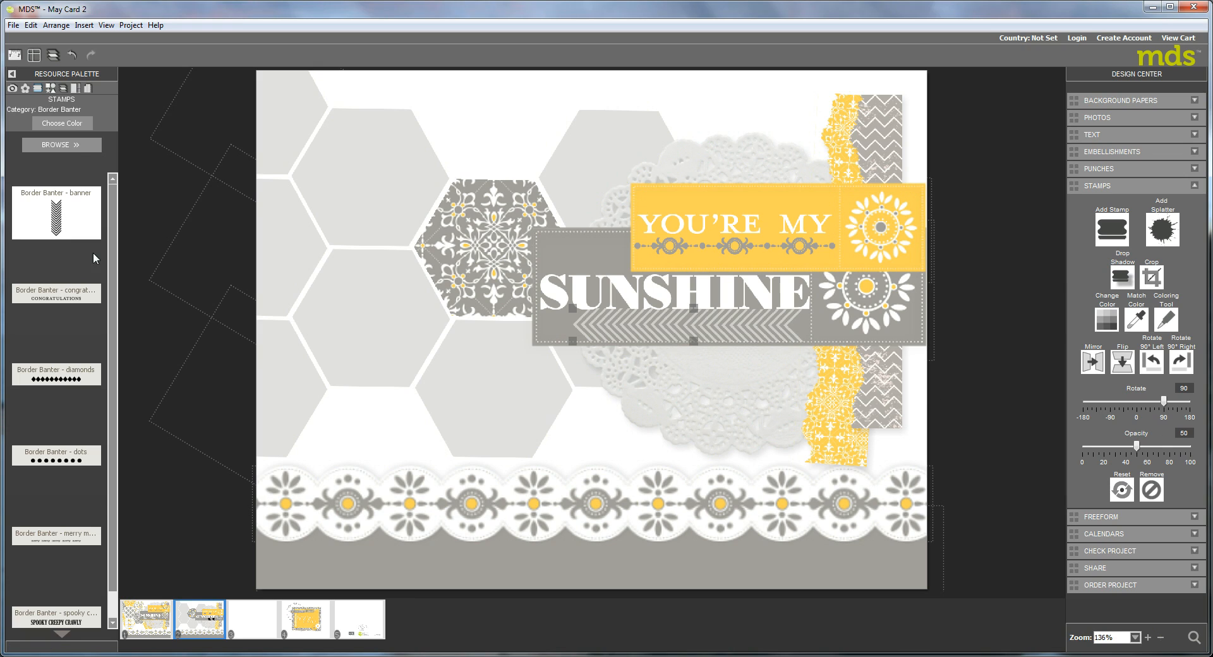
Step: Add the heart clip from the Shaped Clips embellishments to the yellow label's upper edge and tilt it slightly counterclockwise
click(26, 89)
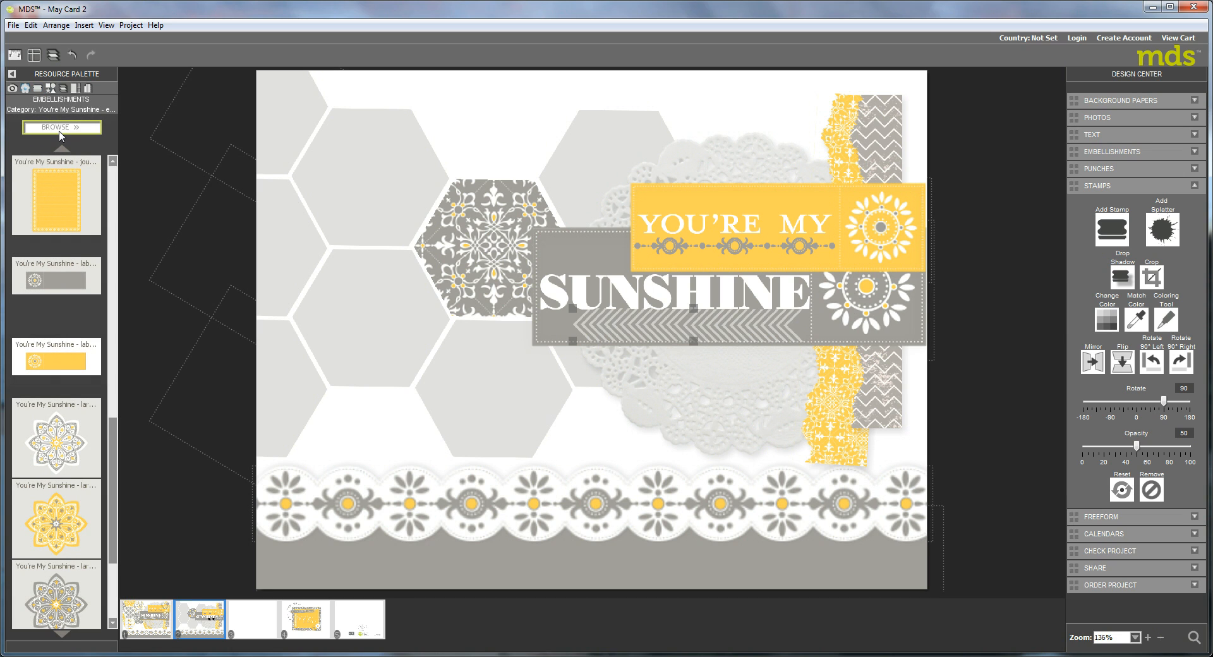
click(60, 129)
drag(320, 405, 320, 261)
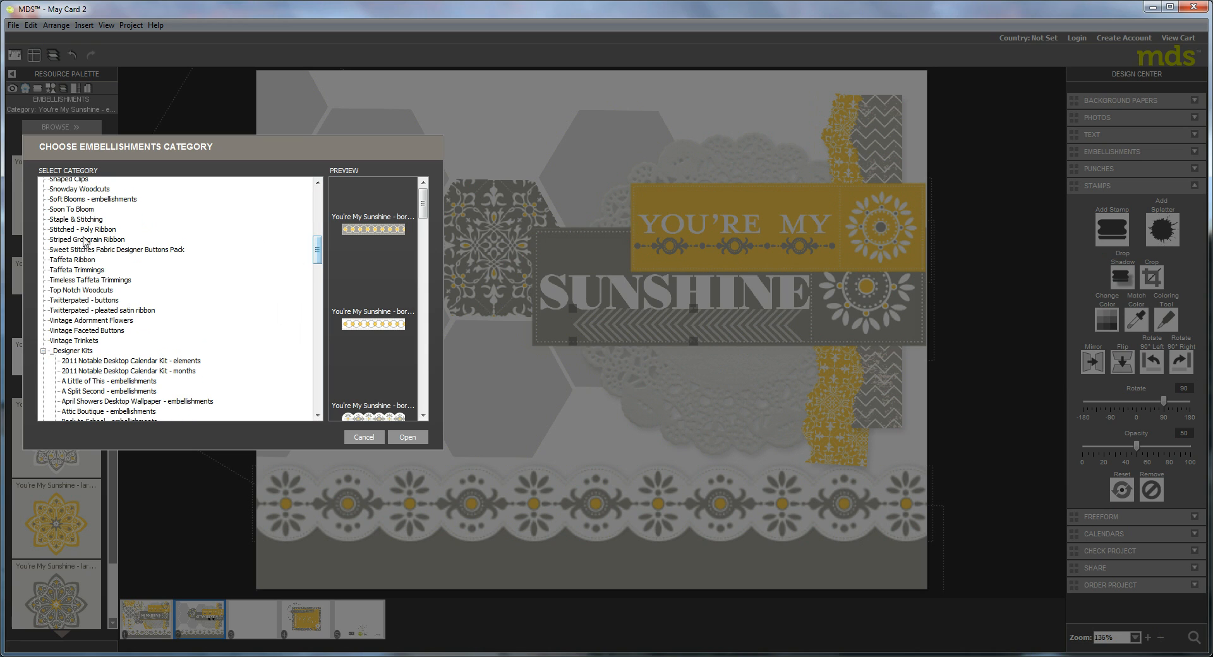
click(80, 182)
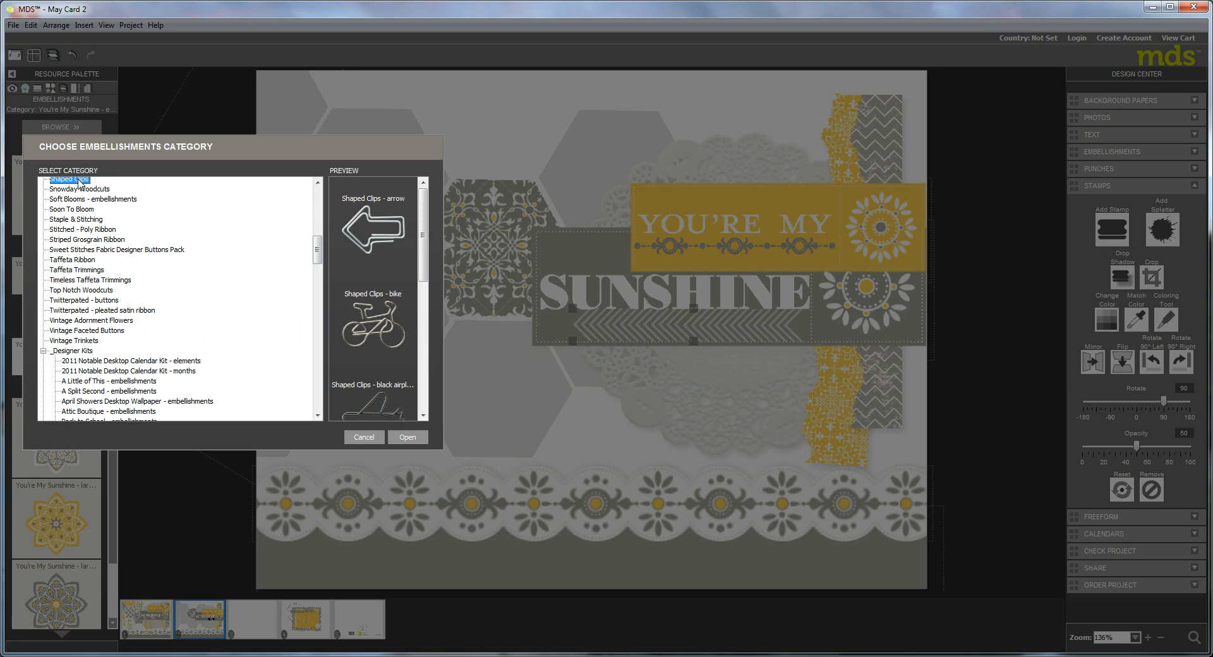
click(407, 437)
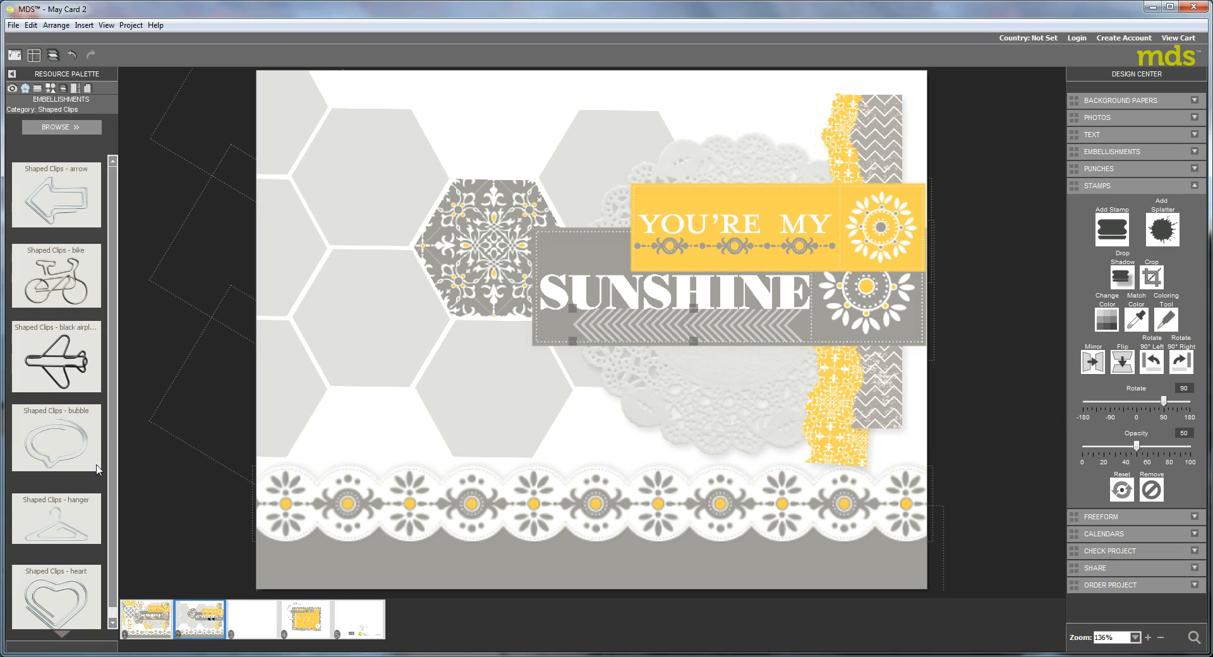
drag(89, 616, 830, 182)
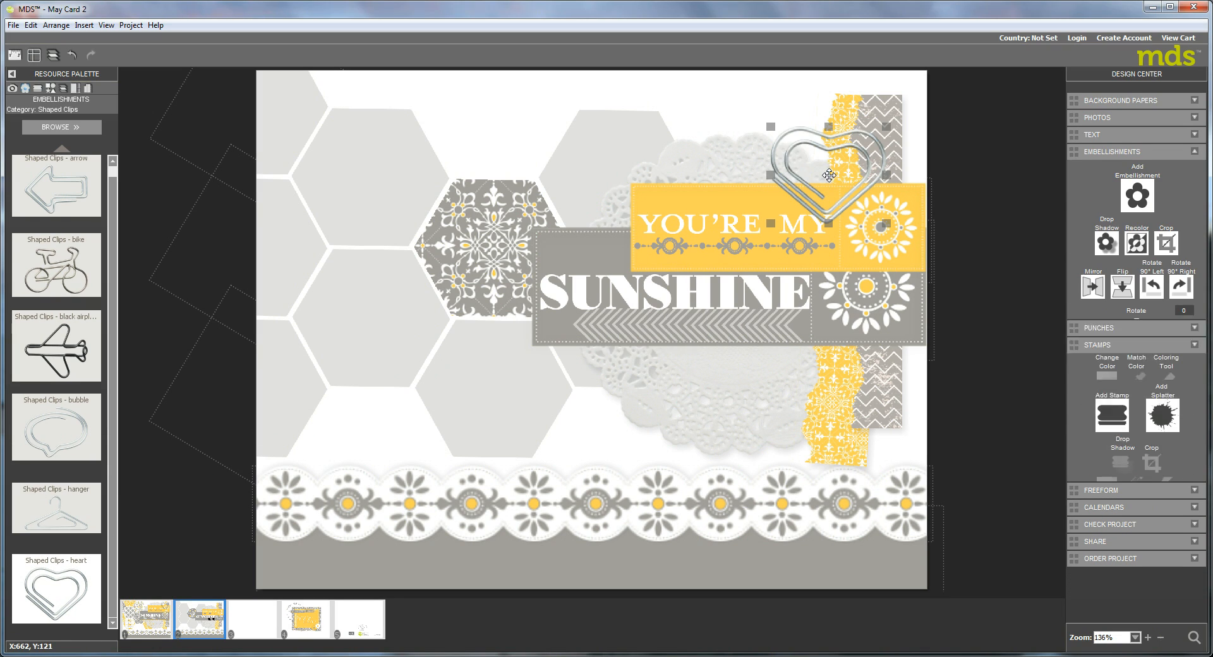
drag(890, 128, 874, 119)
drag(853, 184, 866, 185)
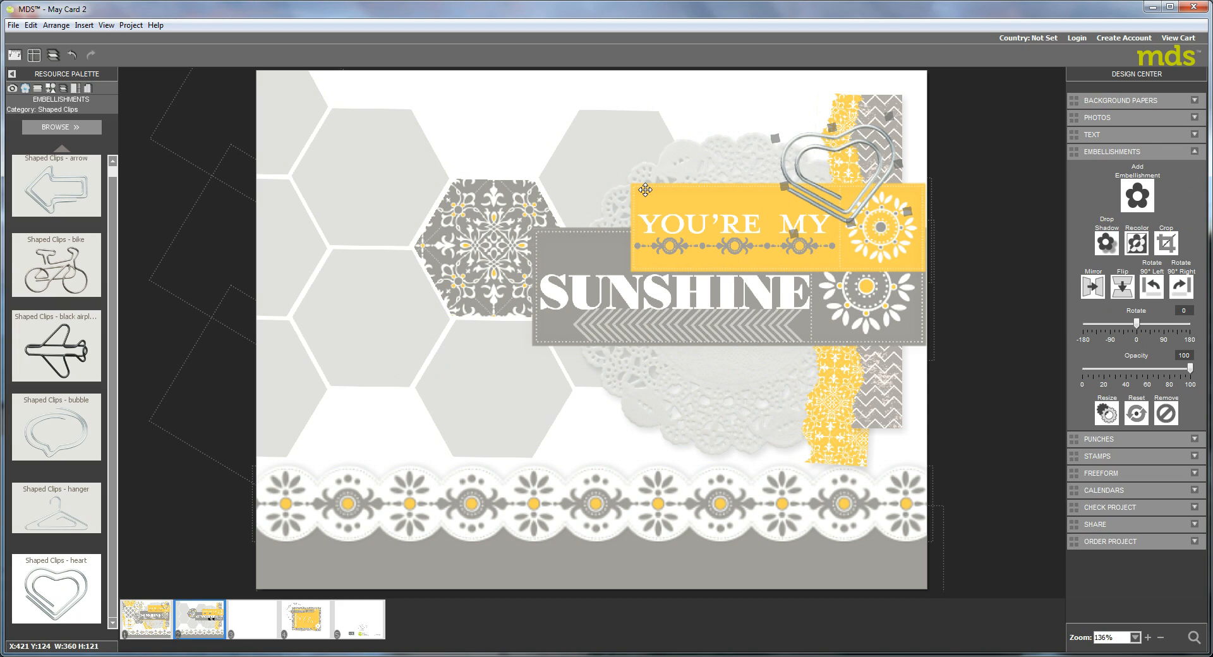
Step: Duplicate the yellow label and crop the copy with the Freehand Frames - triangle punch from the Basics category
click(701, 192)
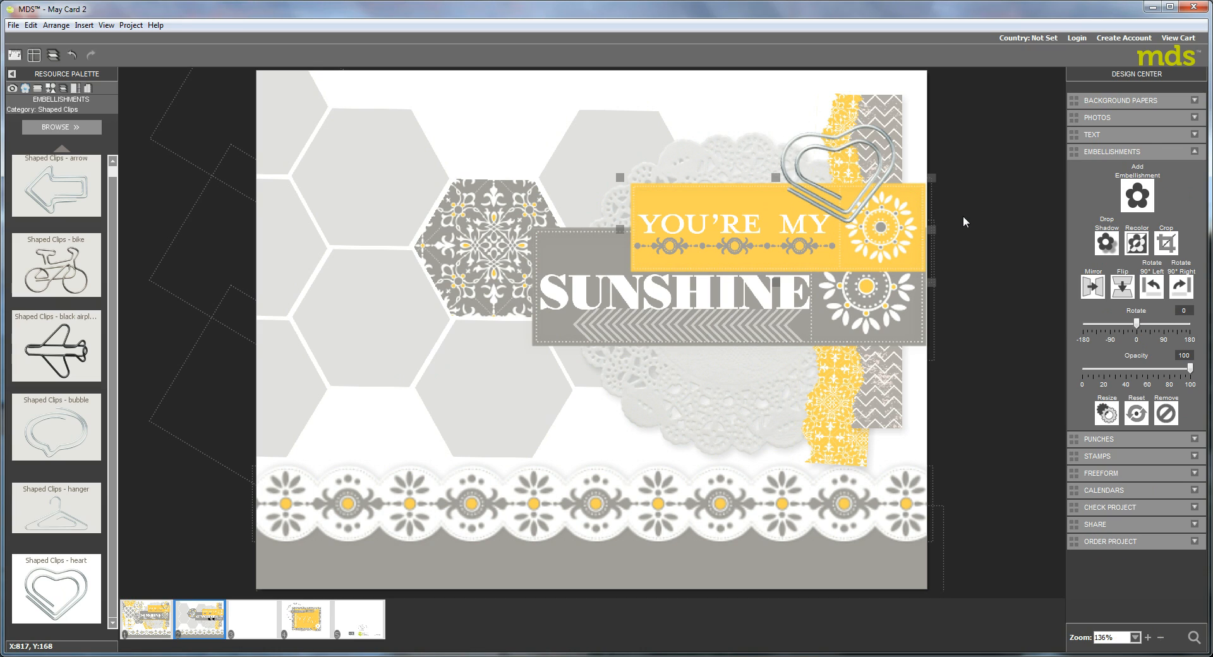
key(Delete)
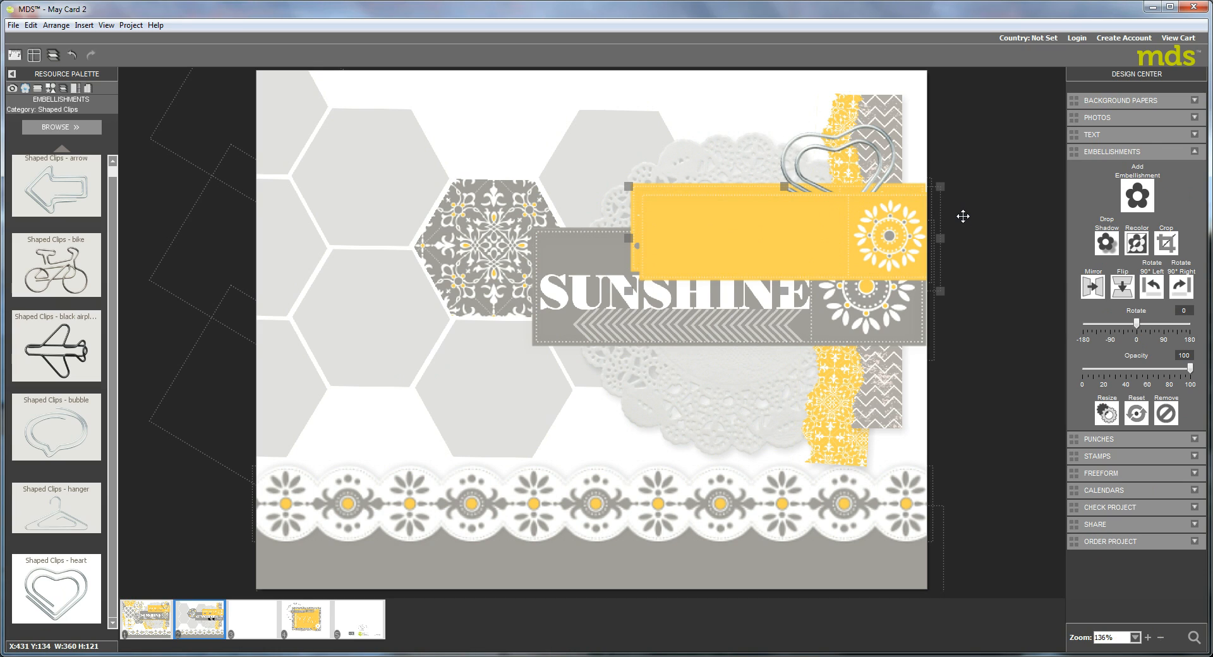
click(1167, 244)
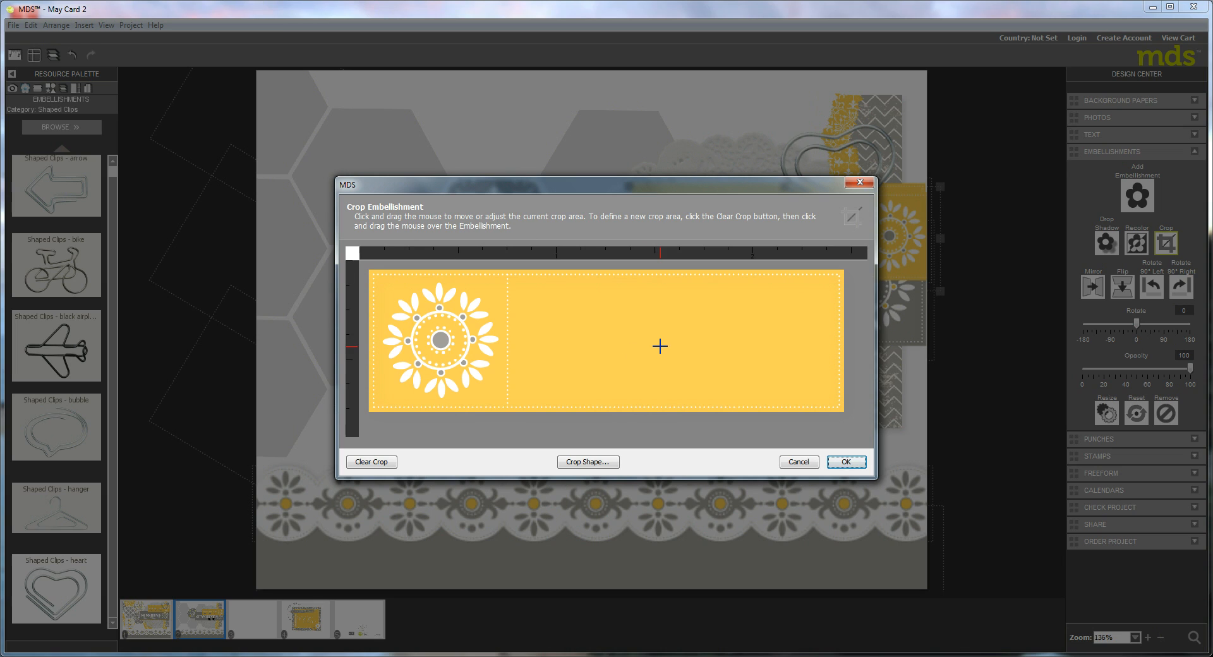
click(589, 462)
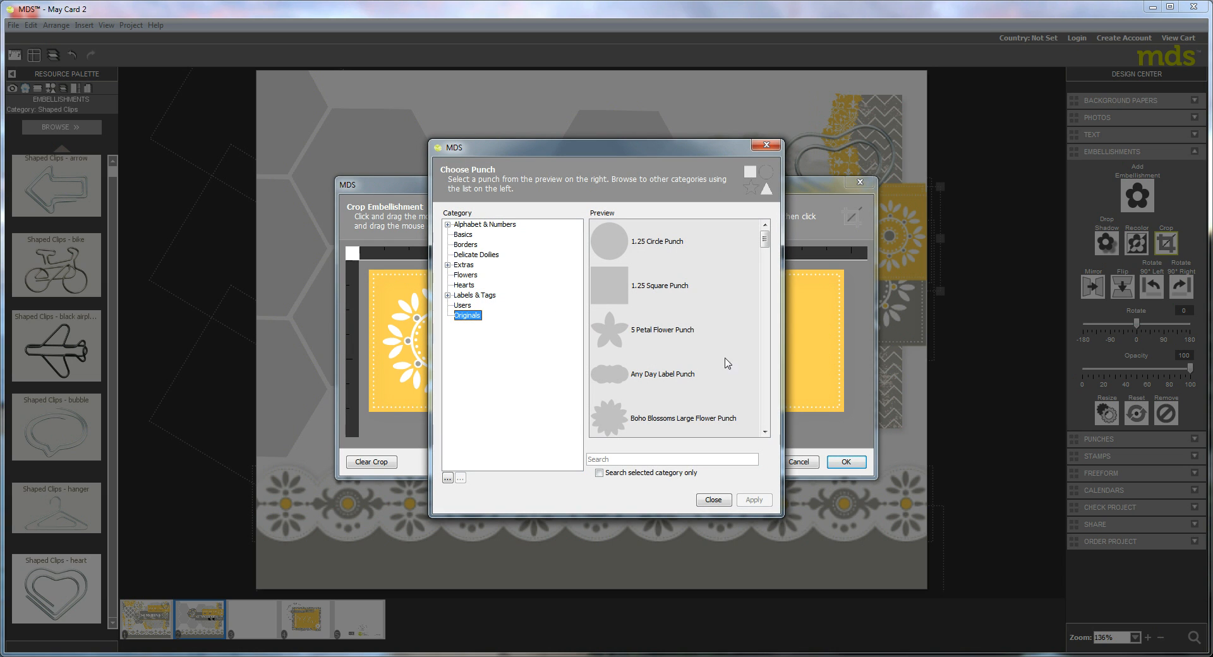
click(462, 235)
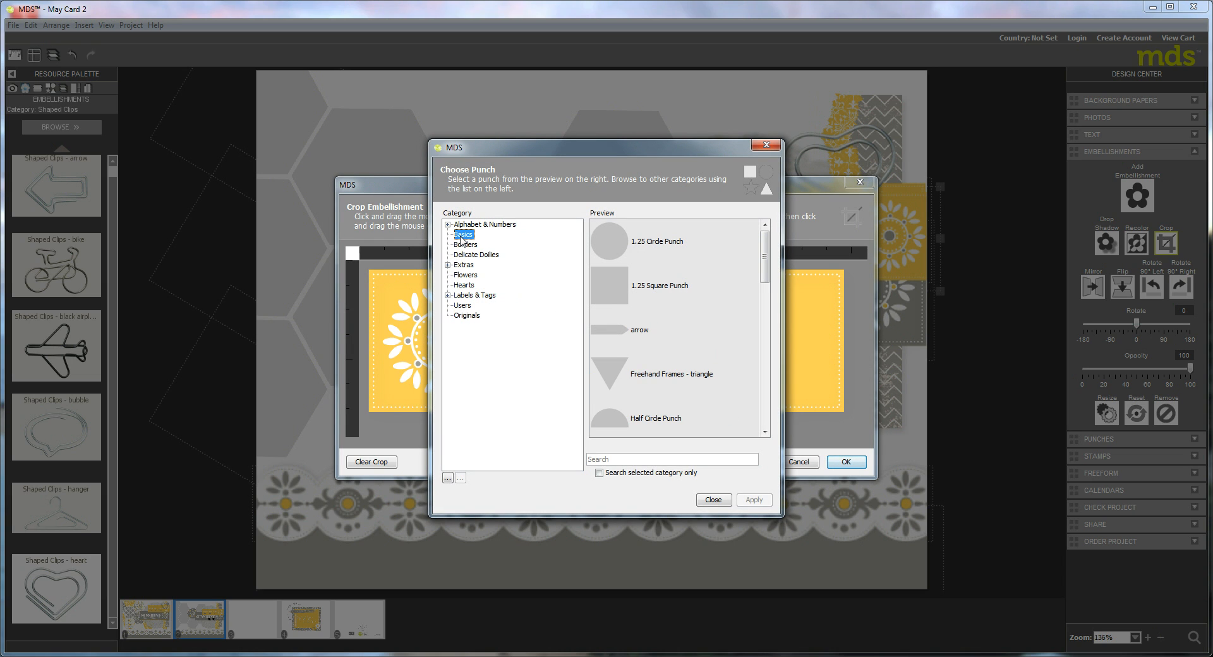
click(611, 374)
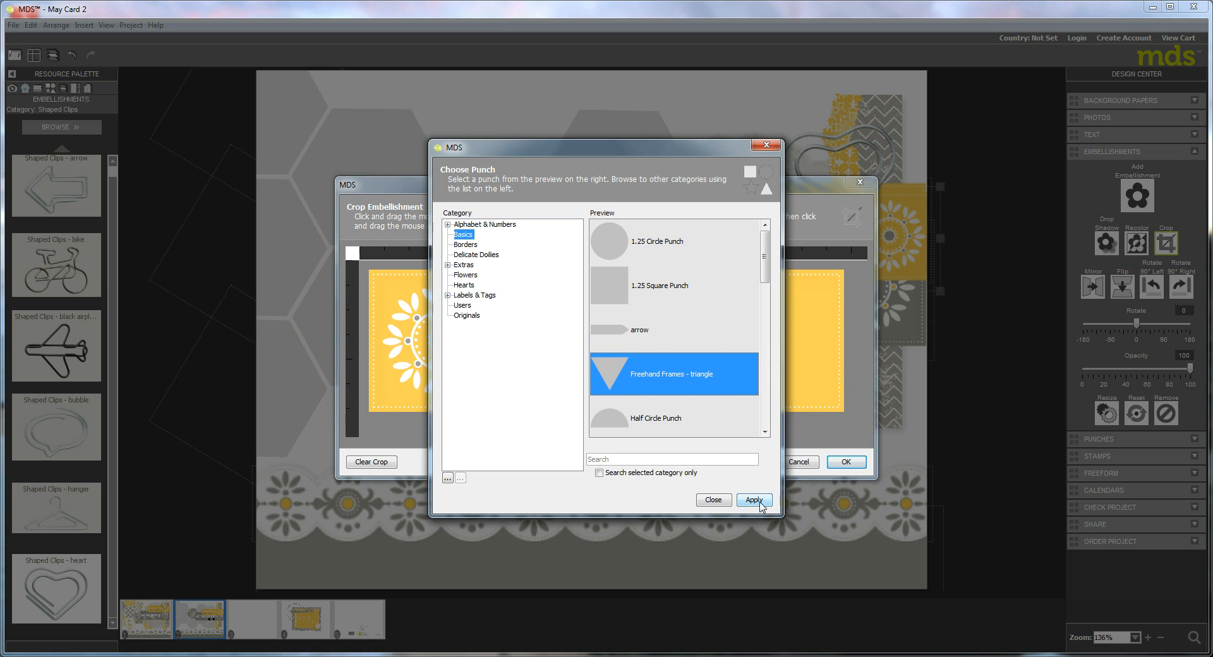
click(758, 500)
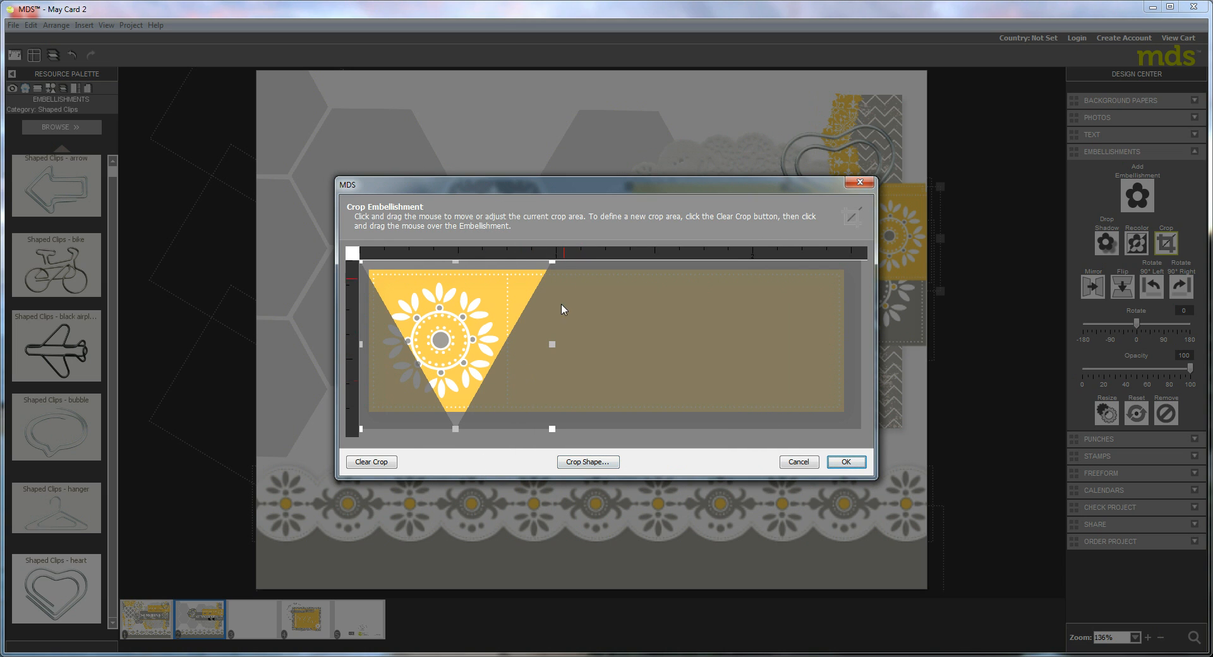
Step: Shrink the triangle crop, shift it along the label's stitched upper edge, and place the cropped piece over the heart clip's lower half
drag(551, 430, 460, 347)
drag(408, 306, 489, 310)
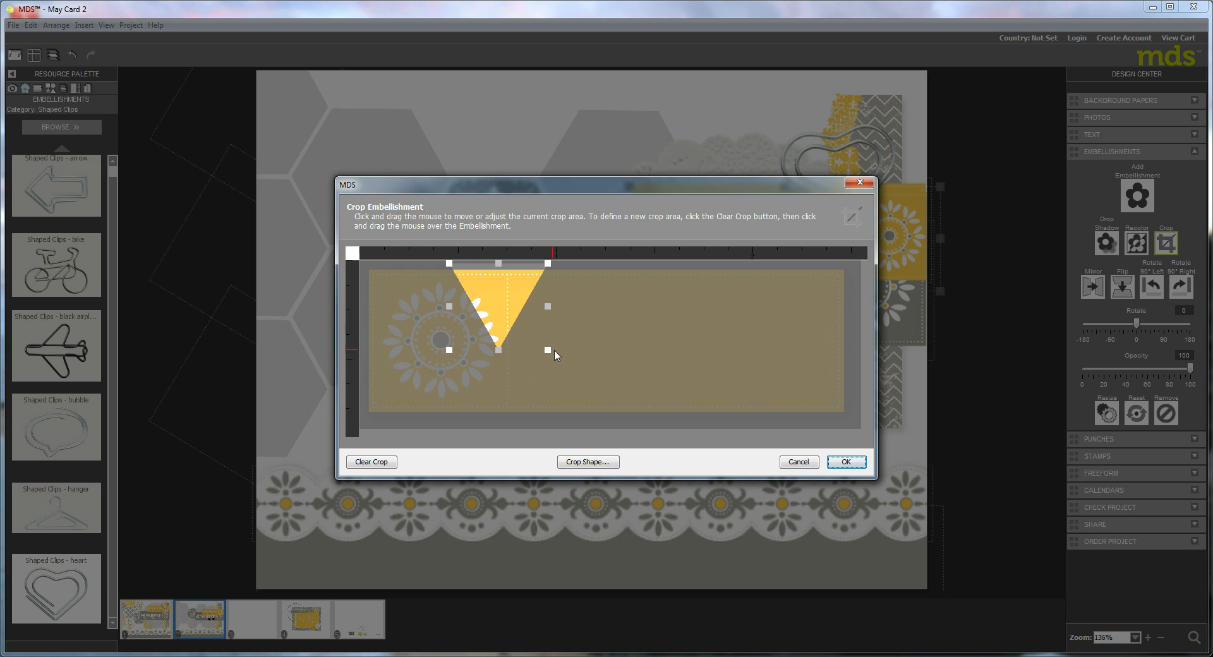
click(846, 462)
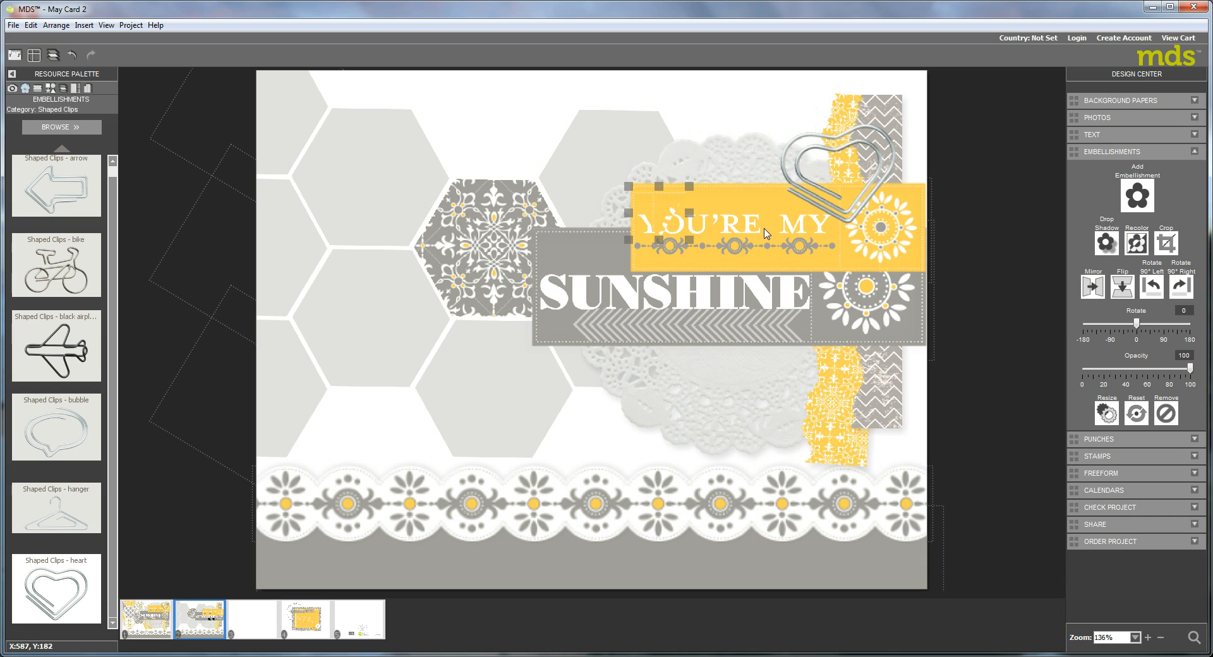
click(832, 183)
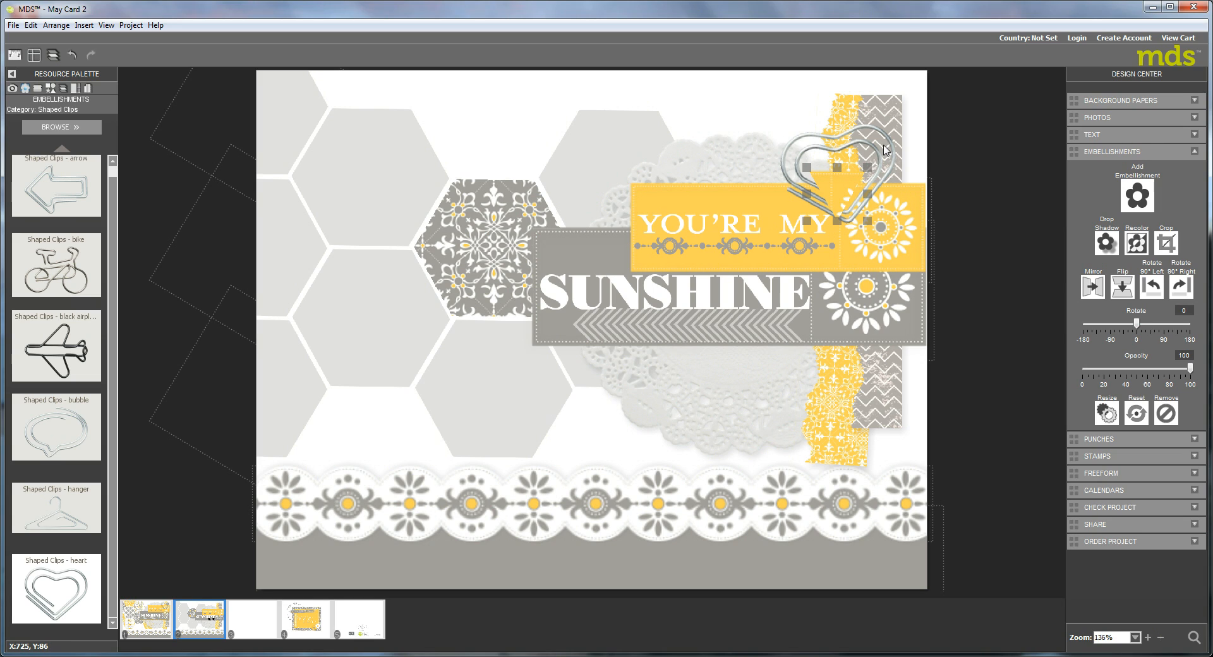
Step: Lower the heart clip slightly with the triangle piece over it, and tilt the clip clockwise to a rotation of 14
drag(882, 148, 882, 156)
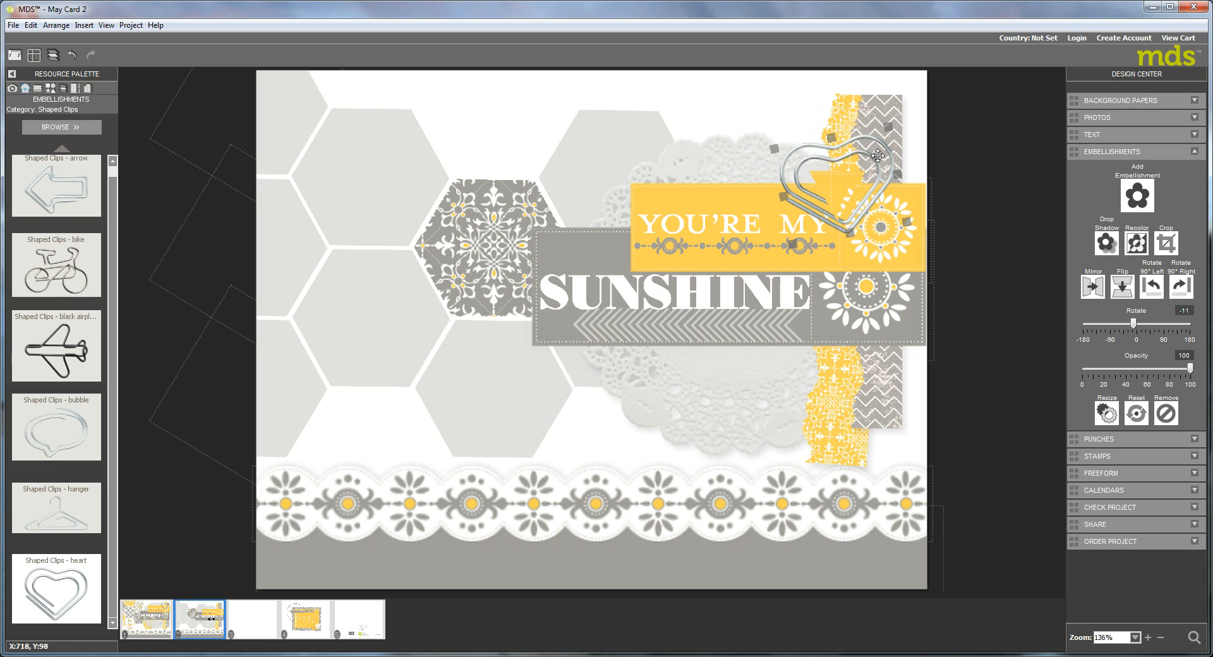
click(844, 203)
click(845, 203)
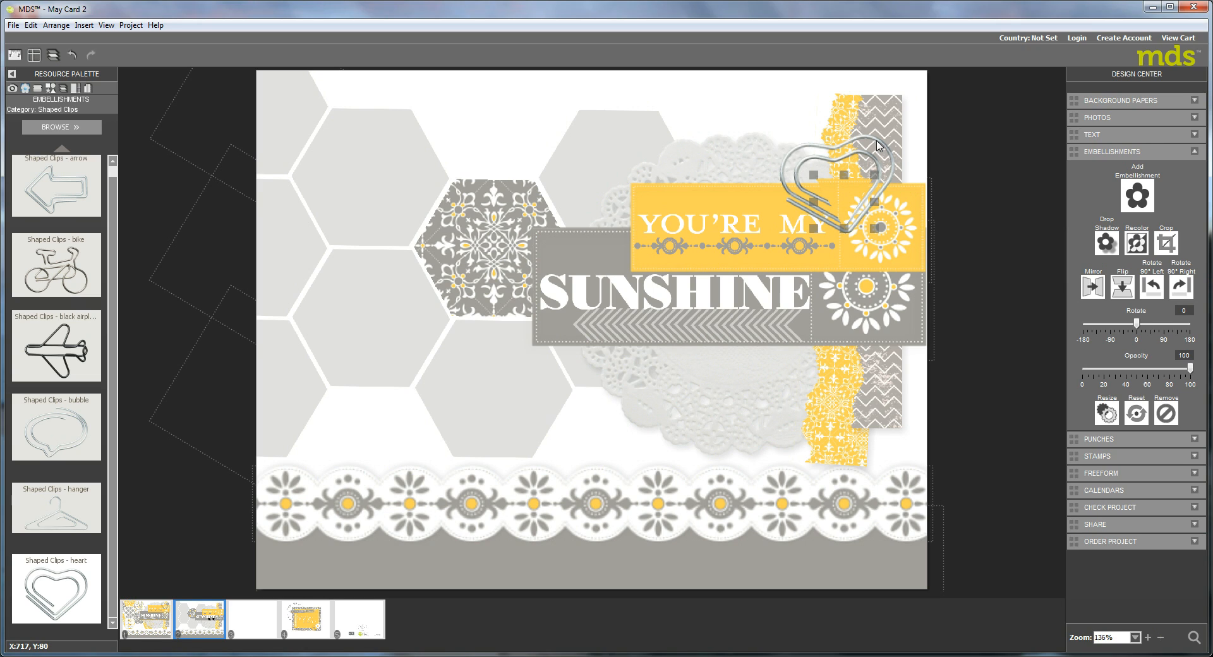
click(905, 209)
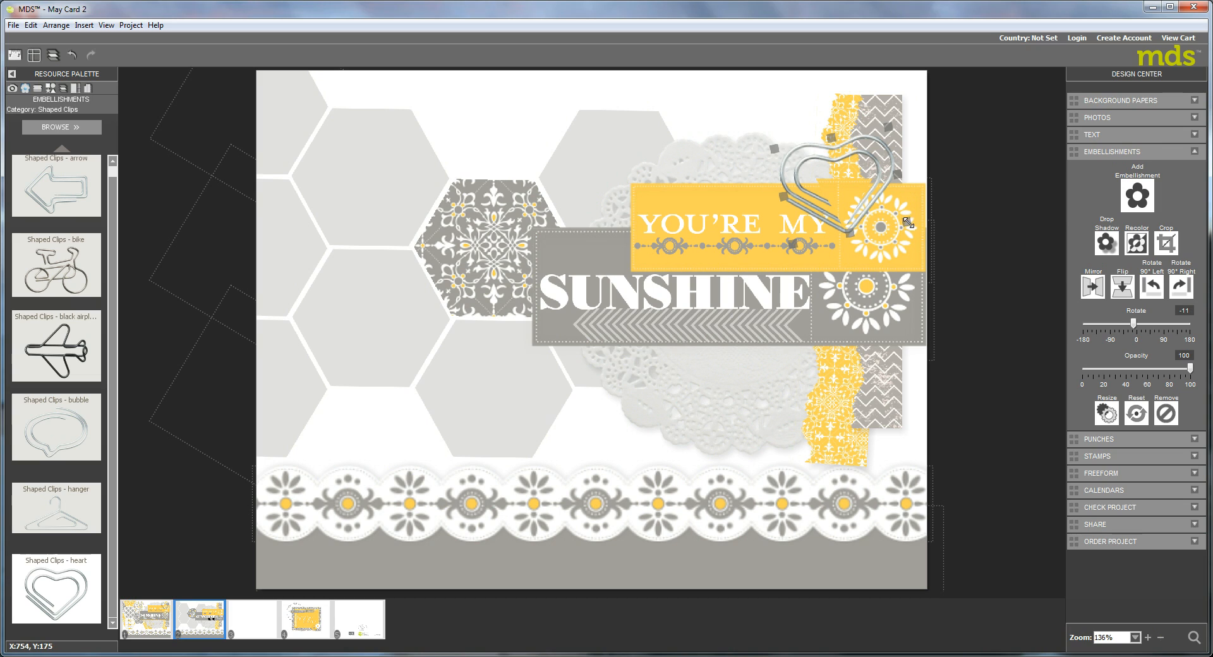
drag(904, 219, 882, 233)
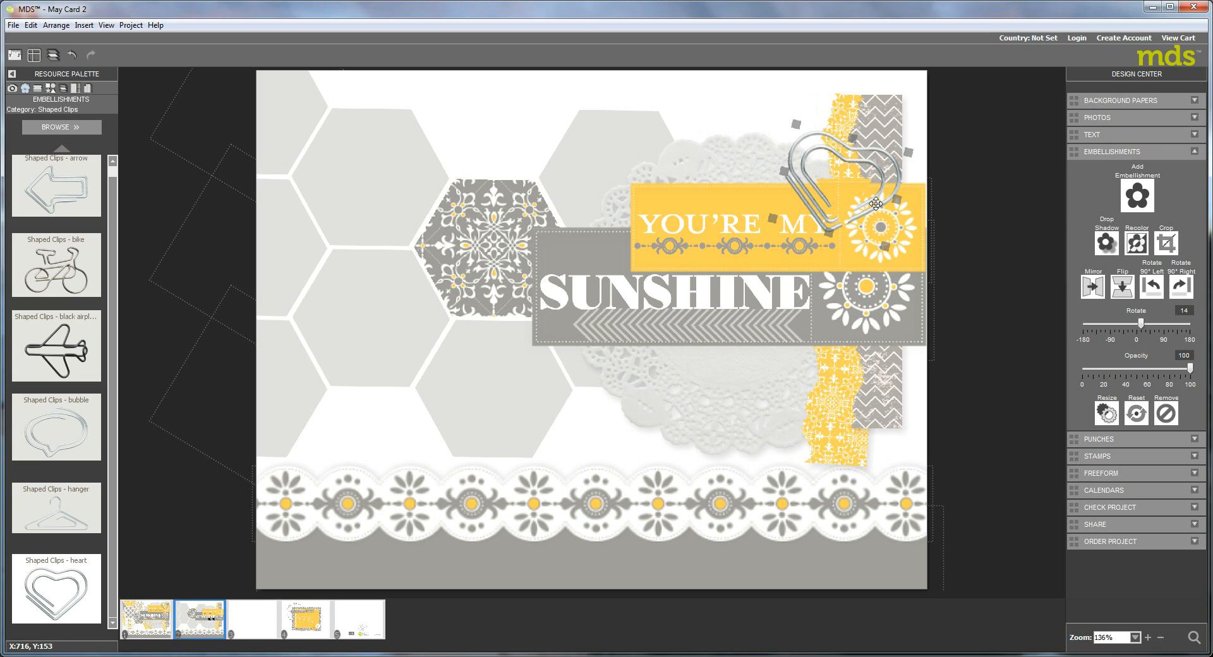
Step: Fit the triangle piece over the tilted clip's lower half, then shorten its crop and center it on the label's vertical stitched seam
click(835, 197)
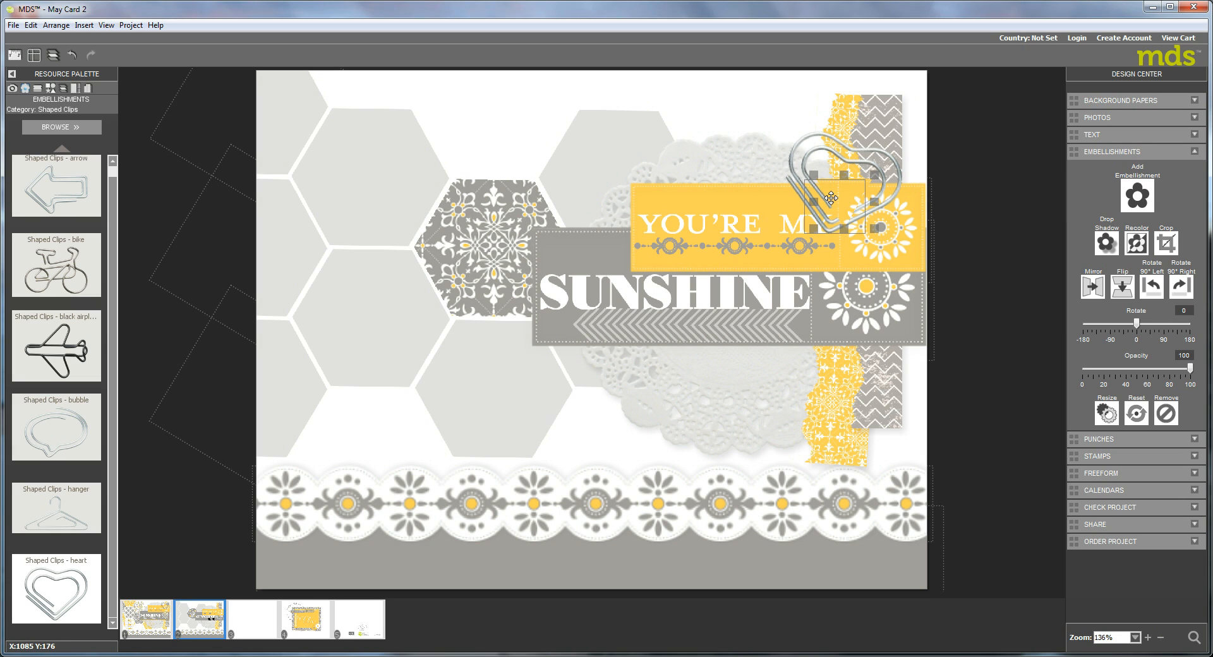
drag(866, 199, 847, 201)
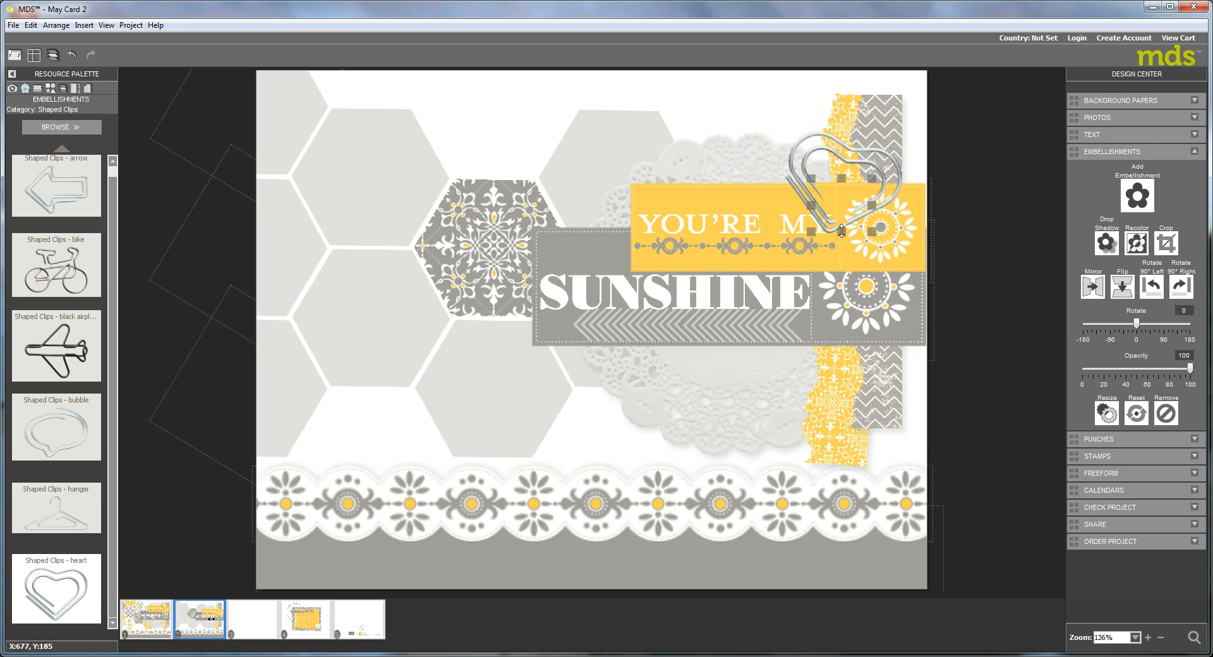
drag(844, 198, 844, 198)
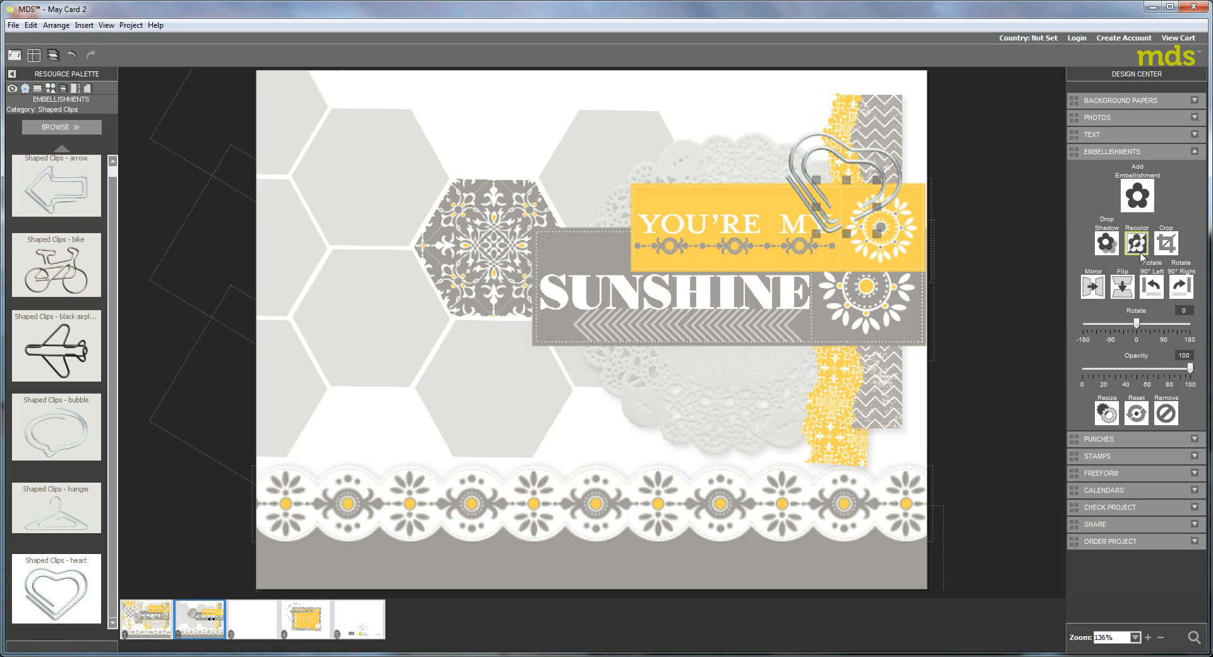
click(1167, 242)
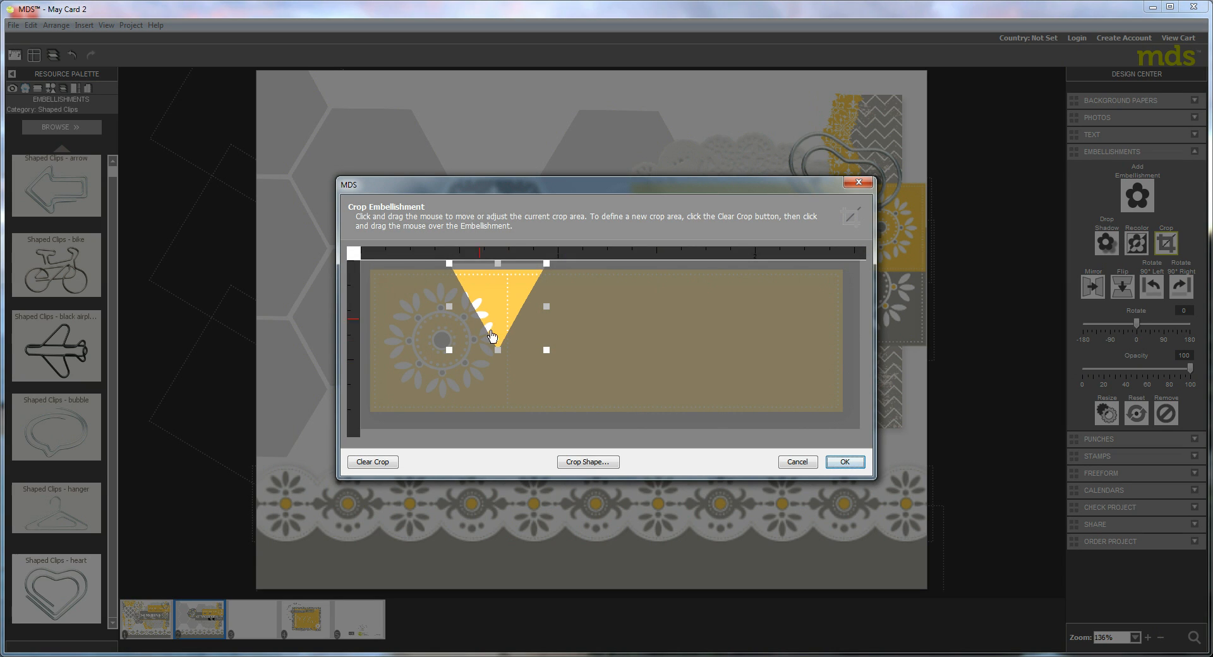
drag(499, 347, 521, 289)
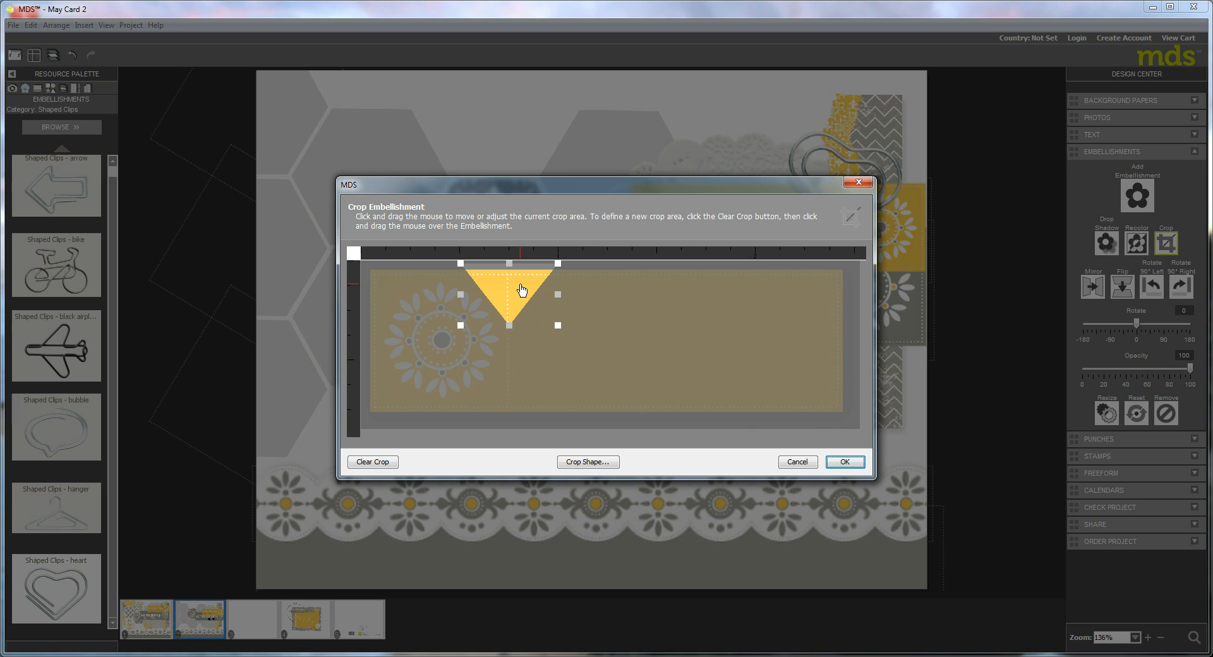
click(845, 462)
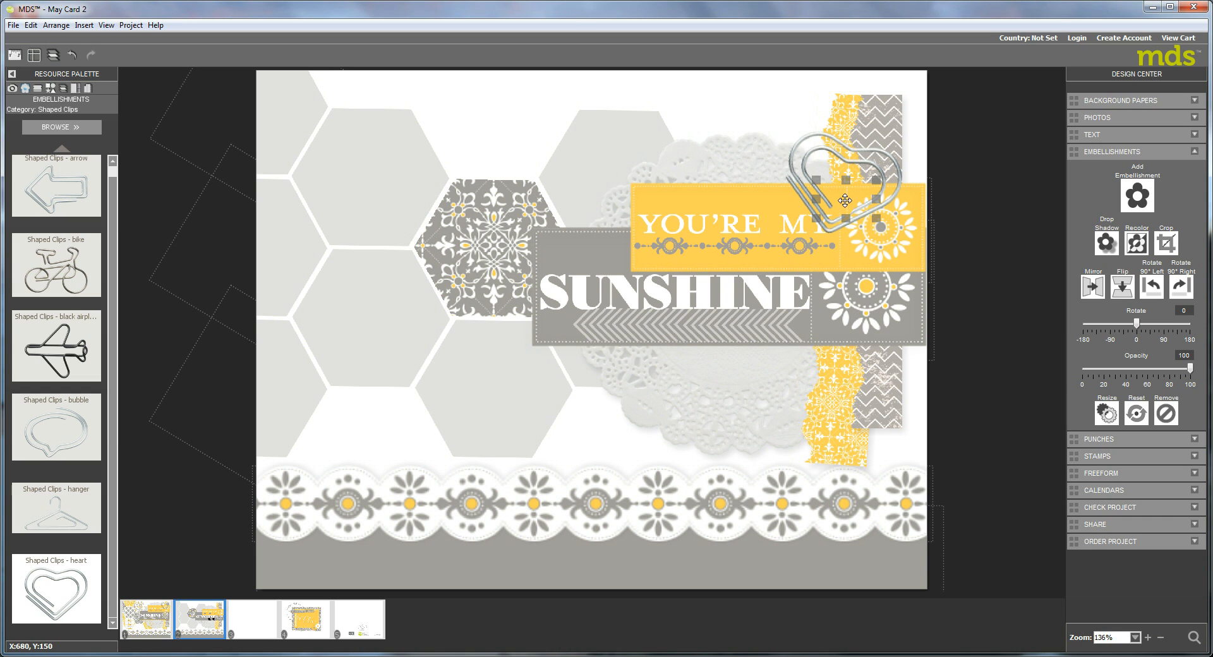
Step: Nudge the shortened triangle piece inside the heart clip to line up with the yellow label's upper edge
click(846, 203)
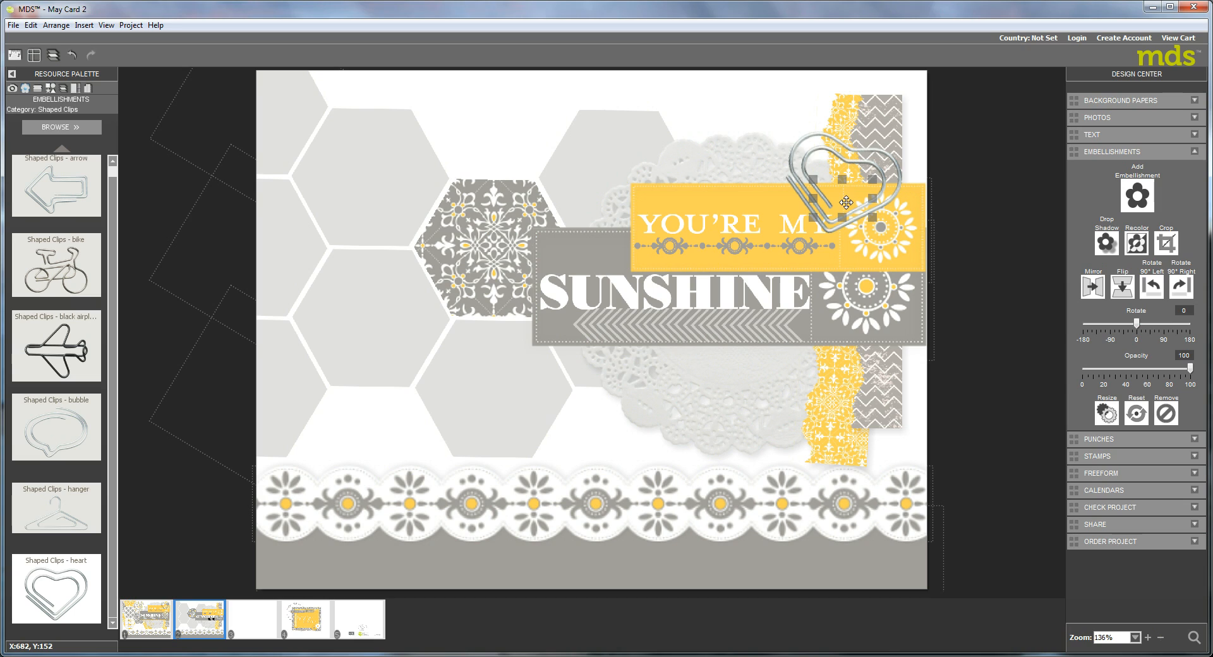
click(945, 228)
click(842, 210)
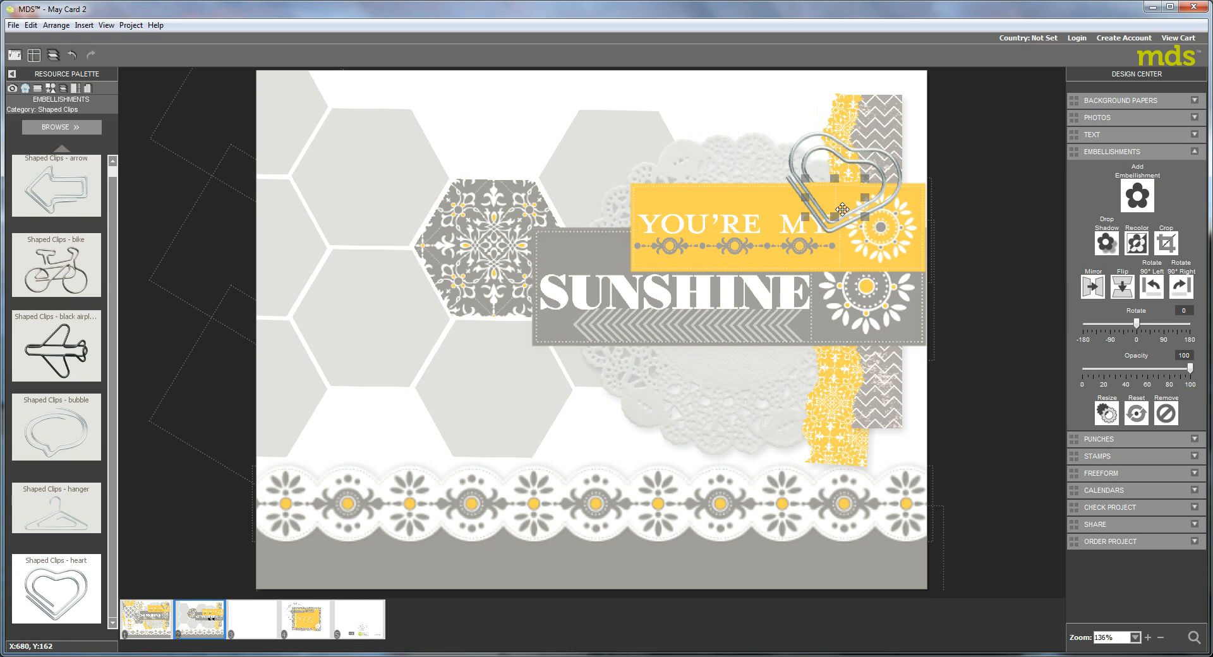
drag(842, 209, 846, 209)
Step: Readjust the triangle's crop area along the label's upper edge, ending mostly on the plain side of the vertical stitched seam
click(1167, 243)
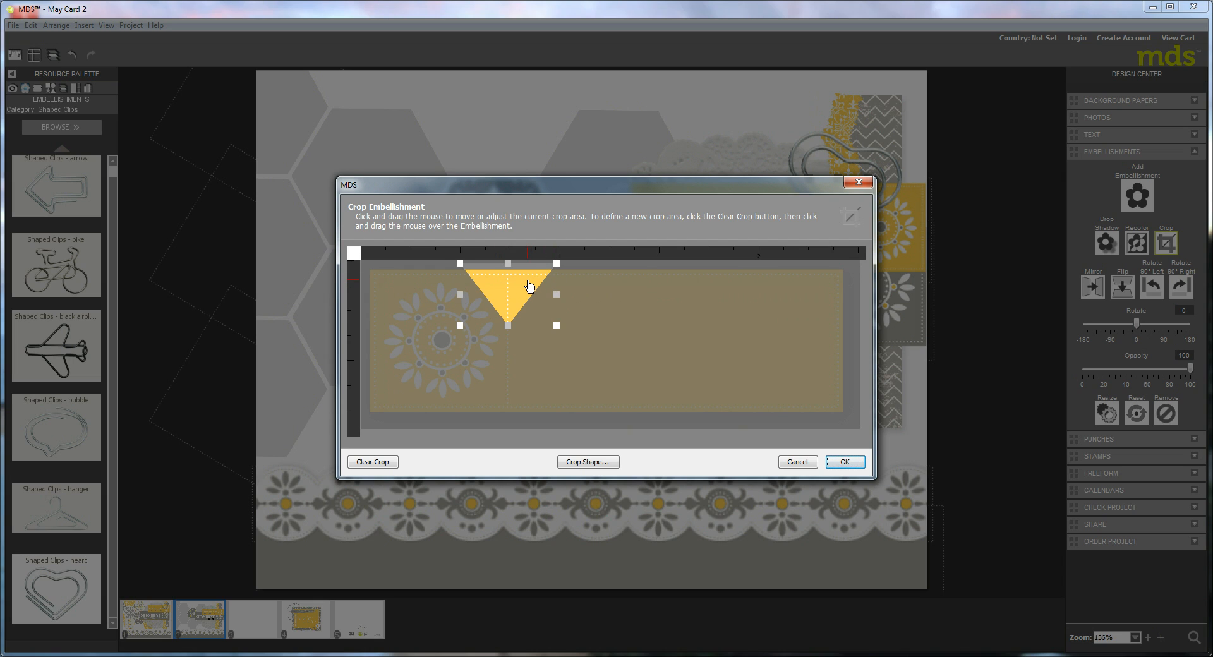
drag(529, 288, 534, 286)
click(845, 462)
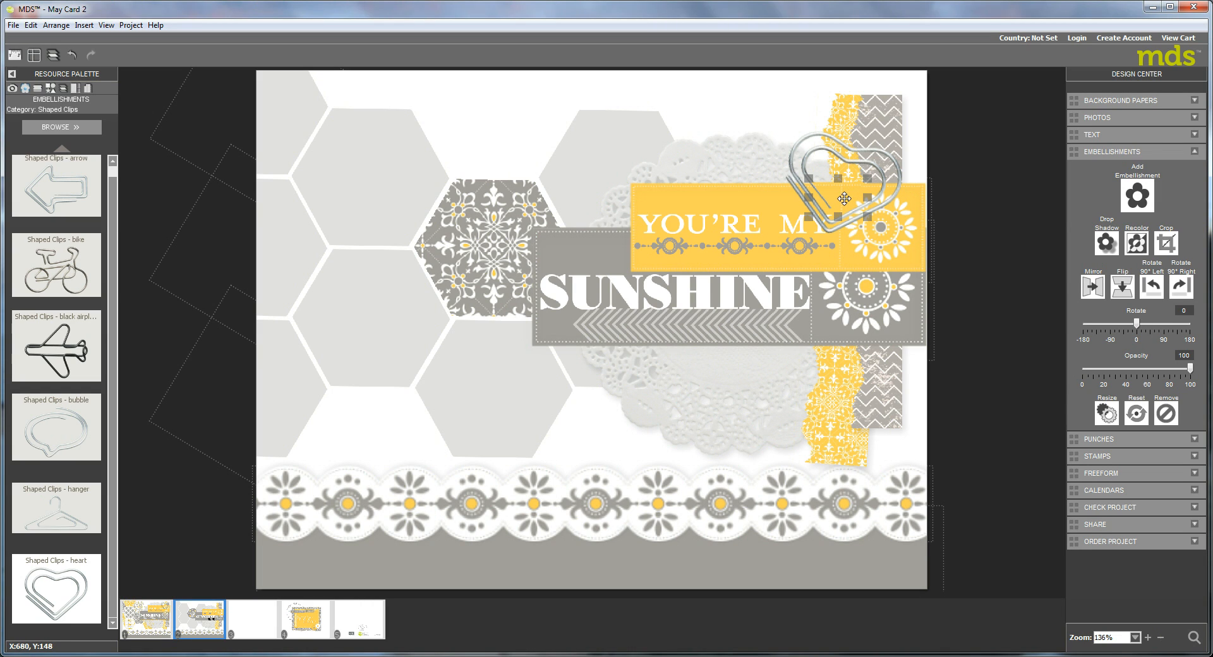
click(1166, 243)
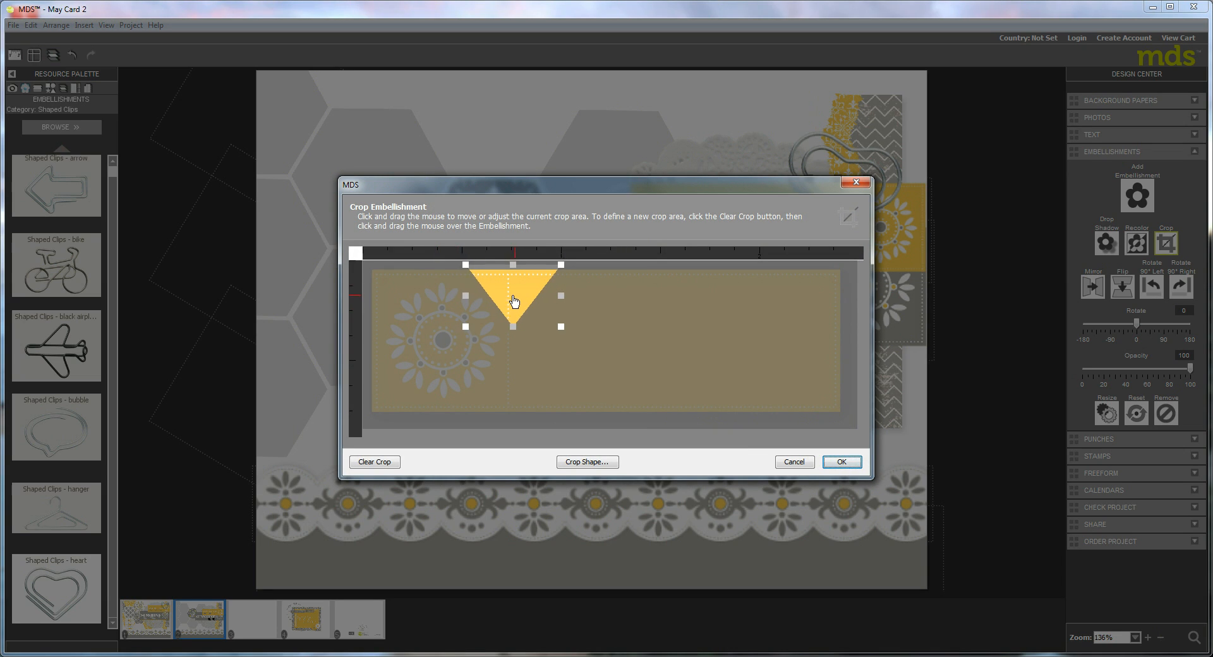
drag(514, 300, 499, 303)
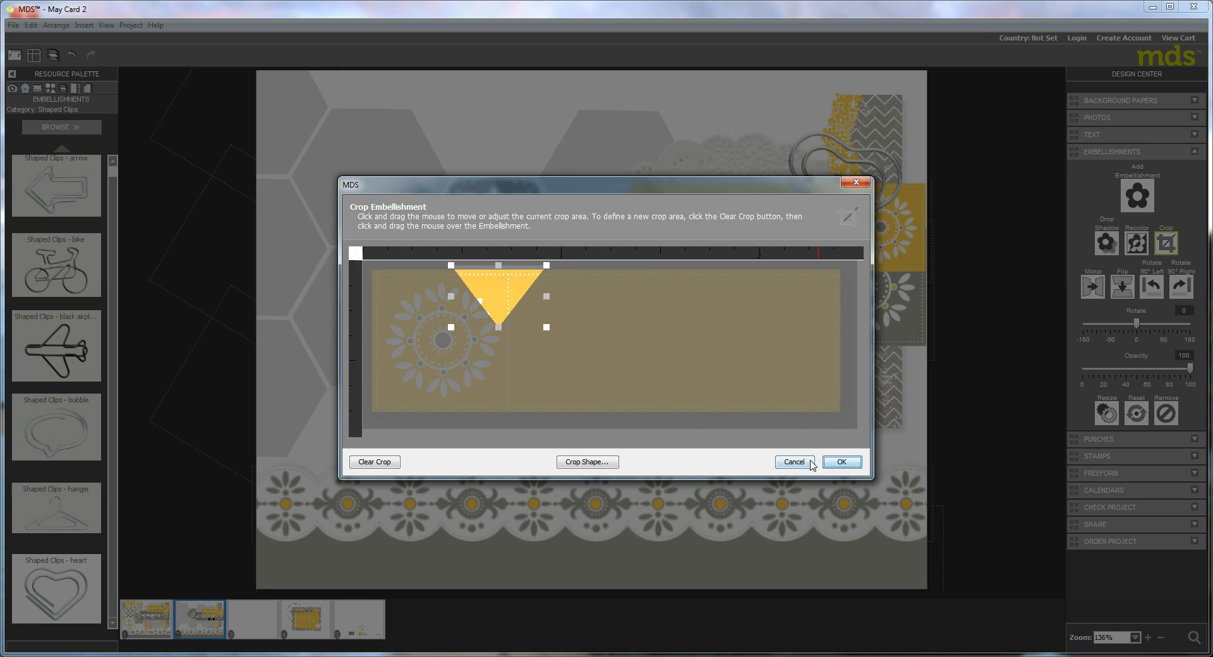
click(841, 462)
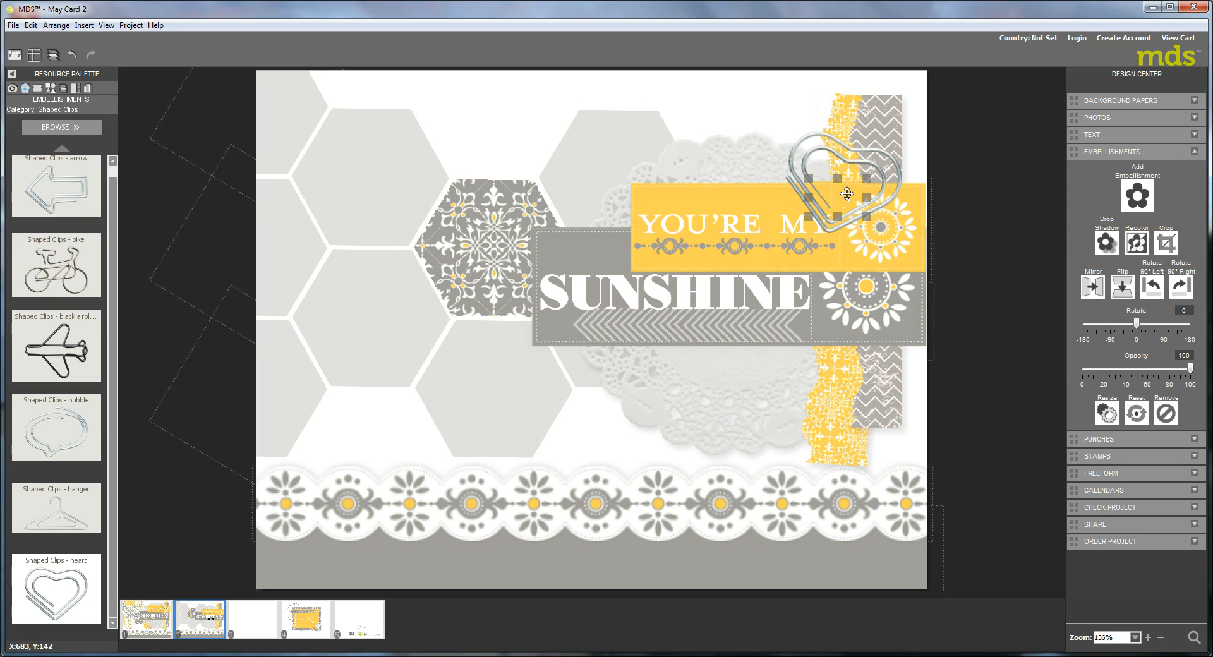
click(1167, 244)
drag(499, 294, 527, 294)
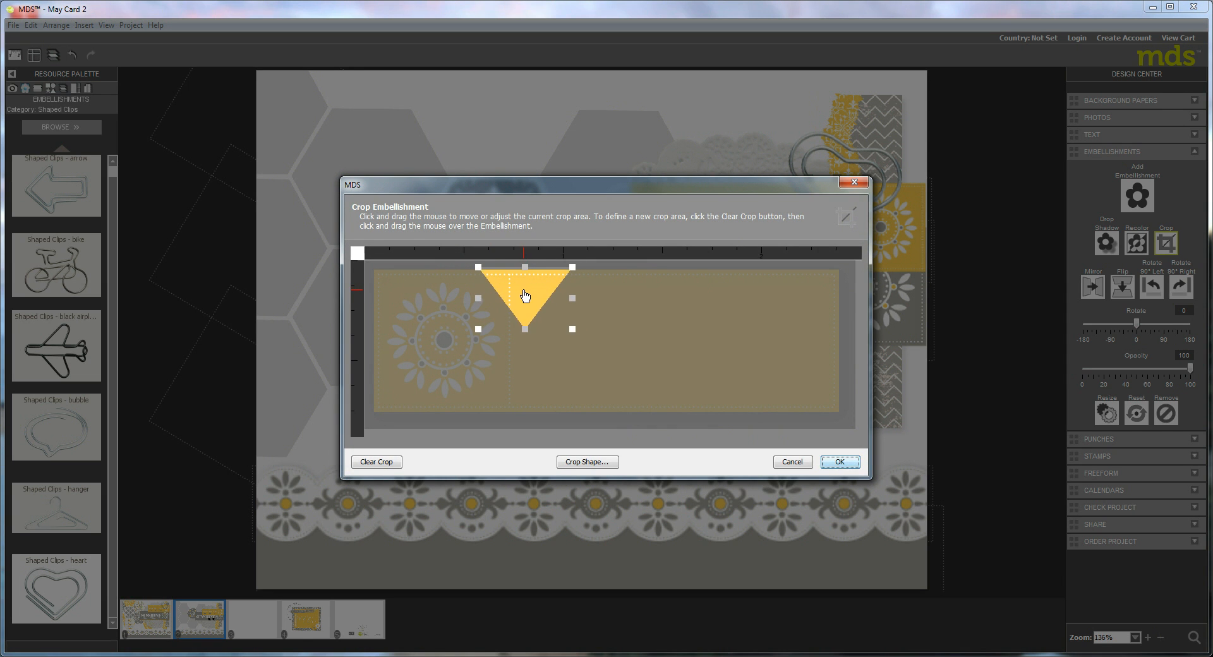
click(840, 462)
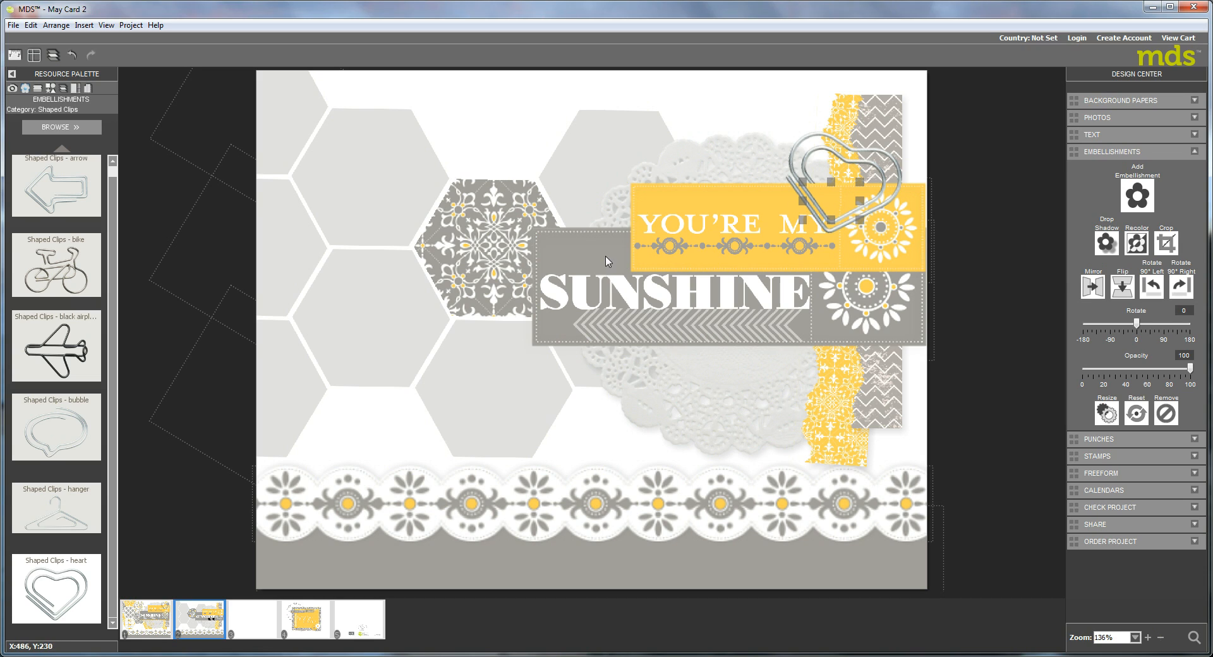
Step: Load the Borders punches category, add the Dotted Scallop Ribbon punch, then shrink it and place it along the grey label's lower edge
click(579, 135)
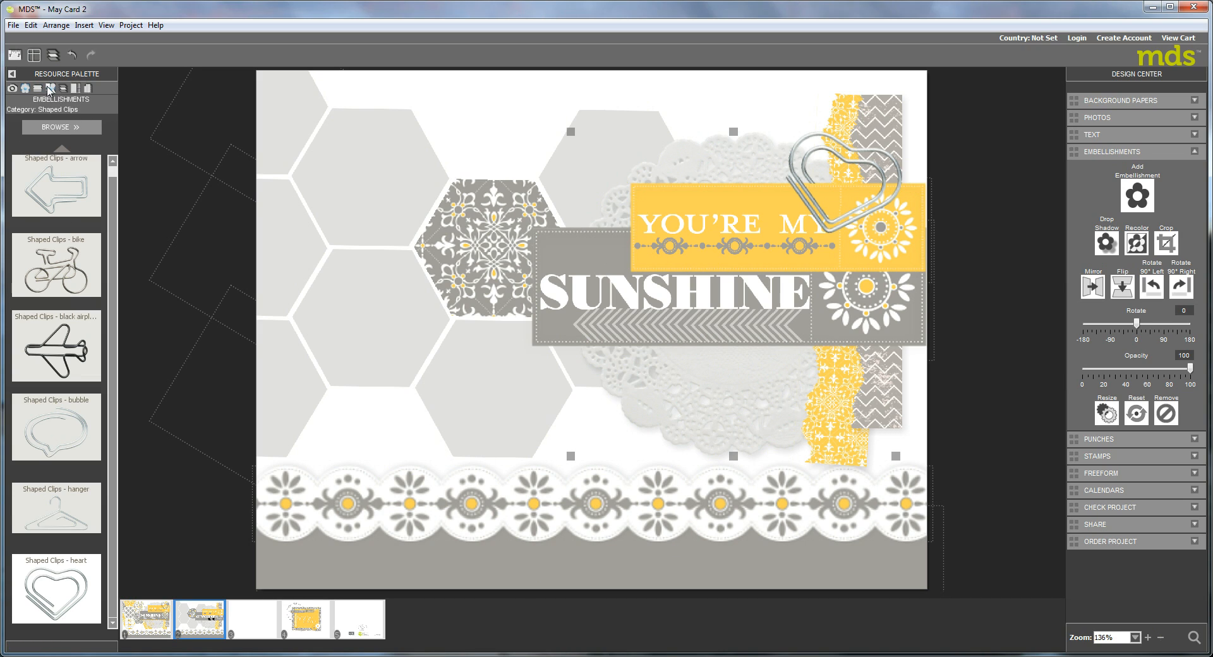
click(50, 89)
click(55, 129)
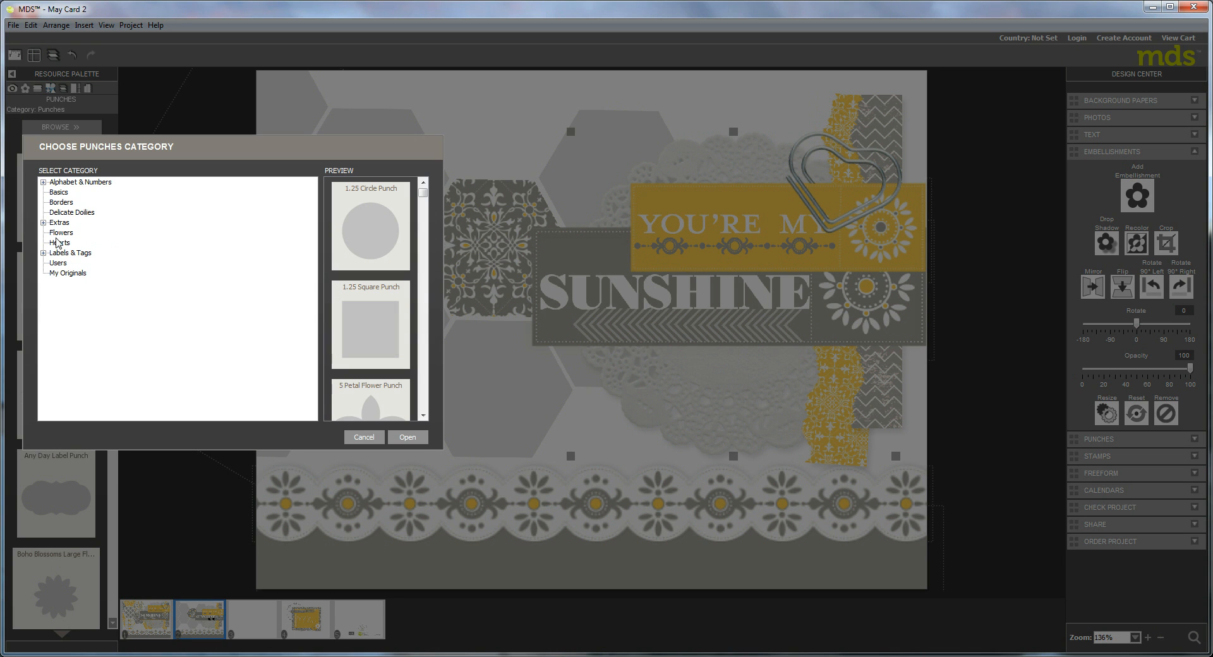
click(61, 203)
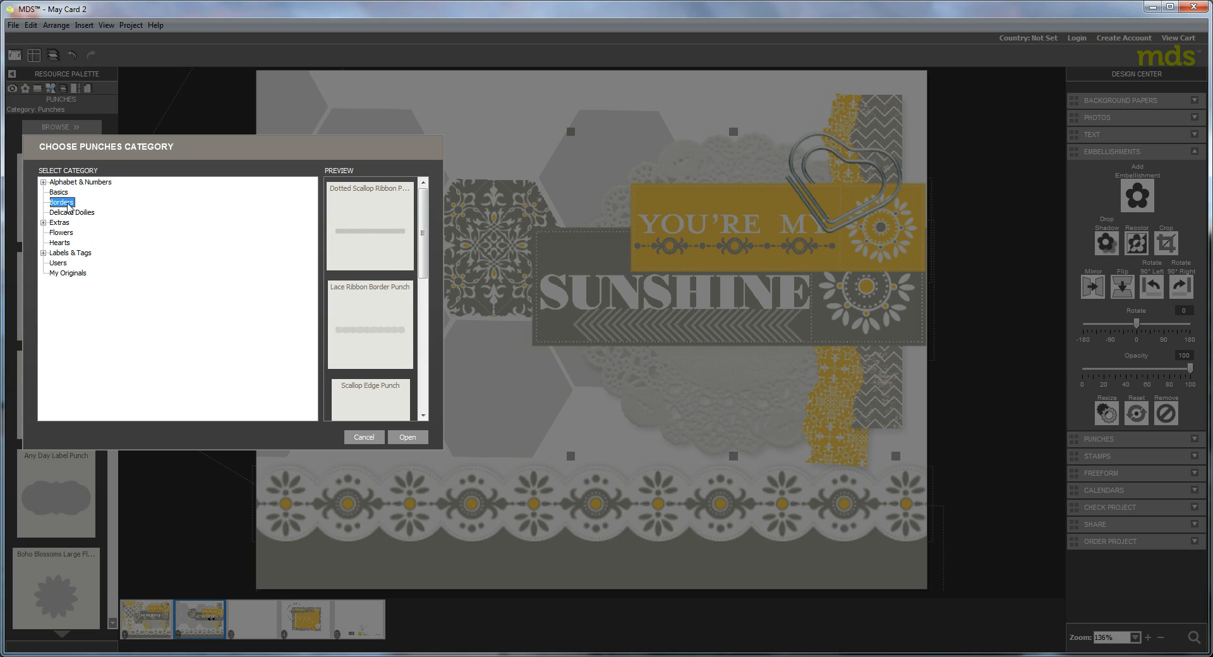
click(407, 437)
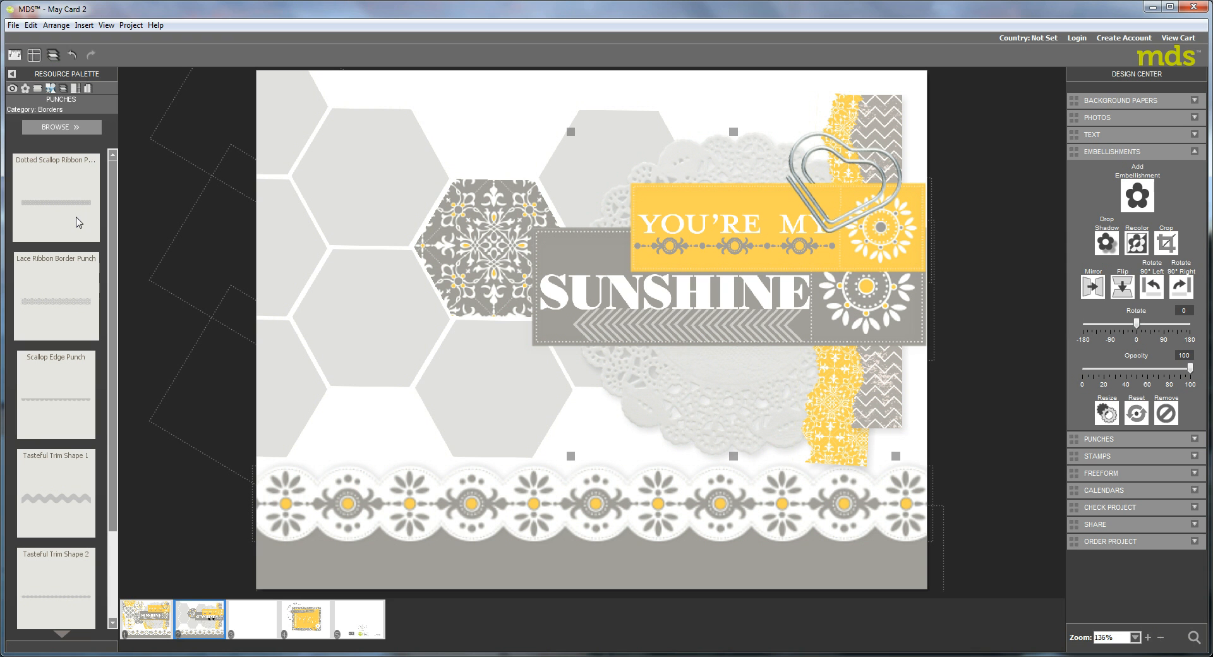
drag(45, 207, 736, 351)
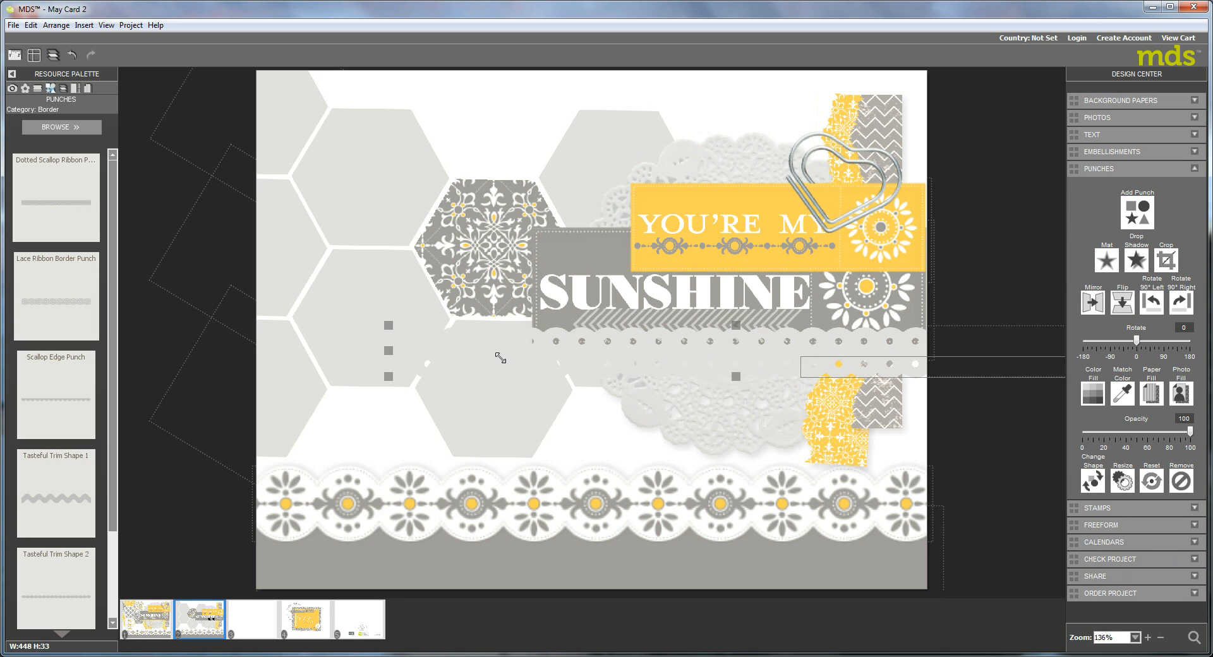
drag(501, 357, 455, 341)
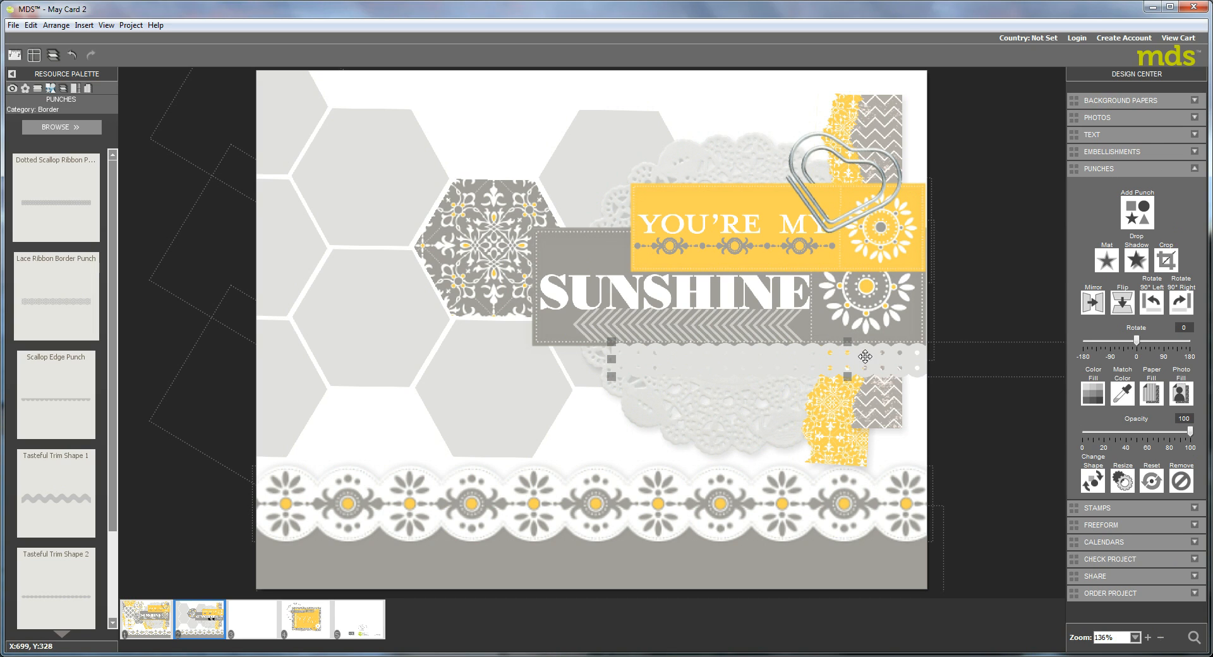
Step: Align the dotted scallop border with the grey label's left edge and lower edge, and fill it with golden yellow from the Stampin' Up! colors
drag(713, 356, 790, 351)
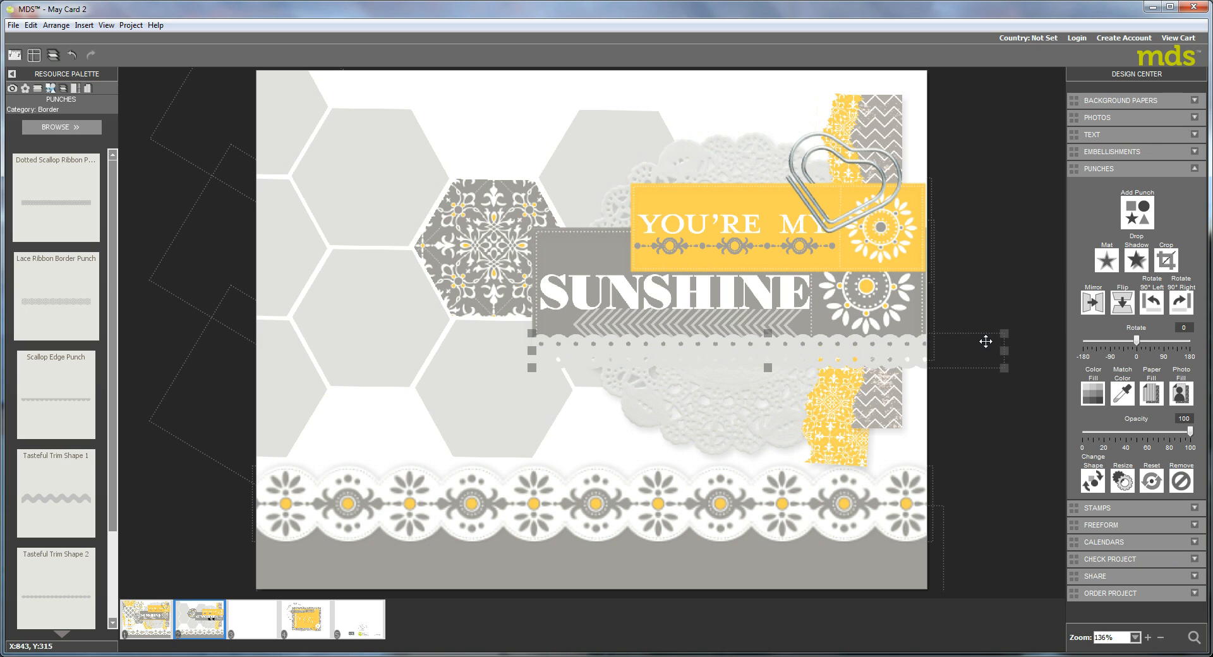
click(1122, 394)
click(760, 368)
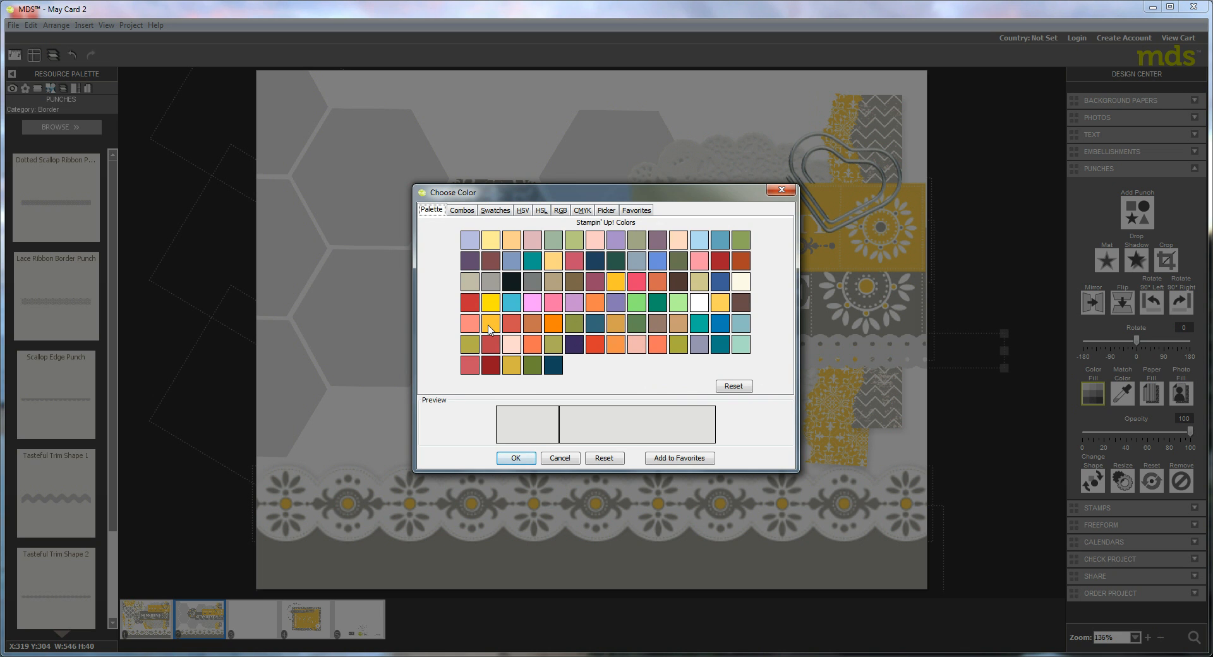
click(490, 327)
click(515, 458)
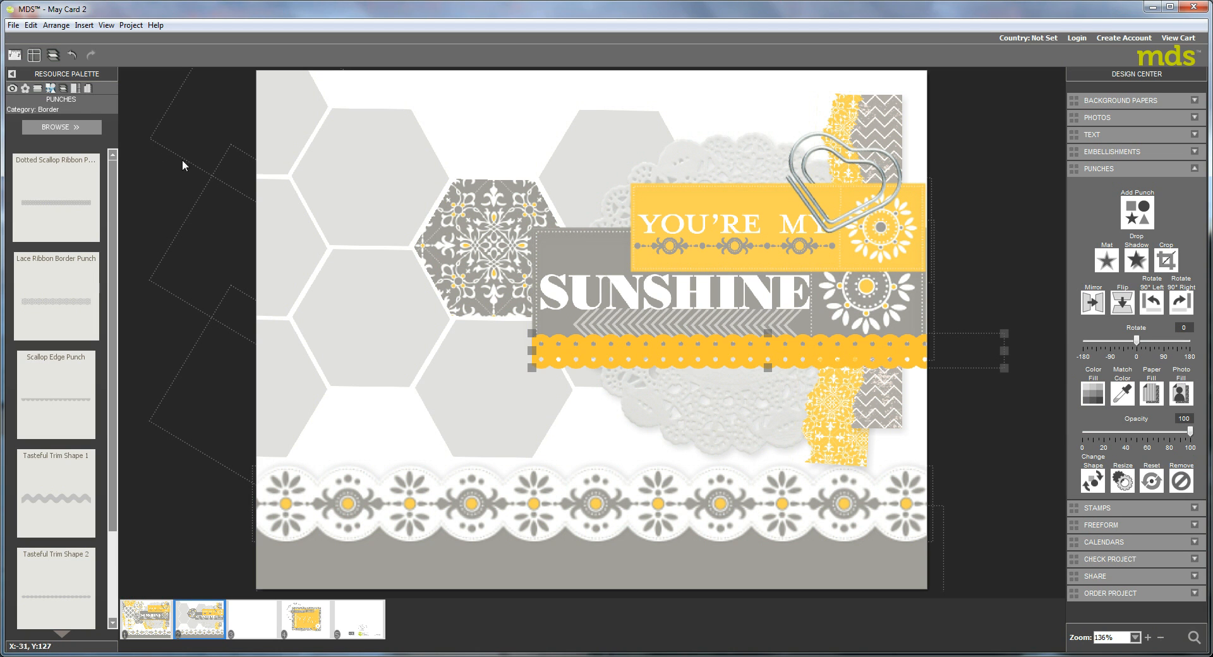
Step: Reorder the page layers to put the yellow scallop border directly beneath the grey label, and slide the border up behind it
click(62, 89)
drag(63, 181, 54, 380)
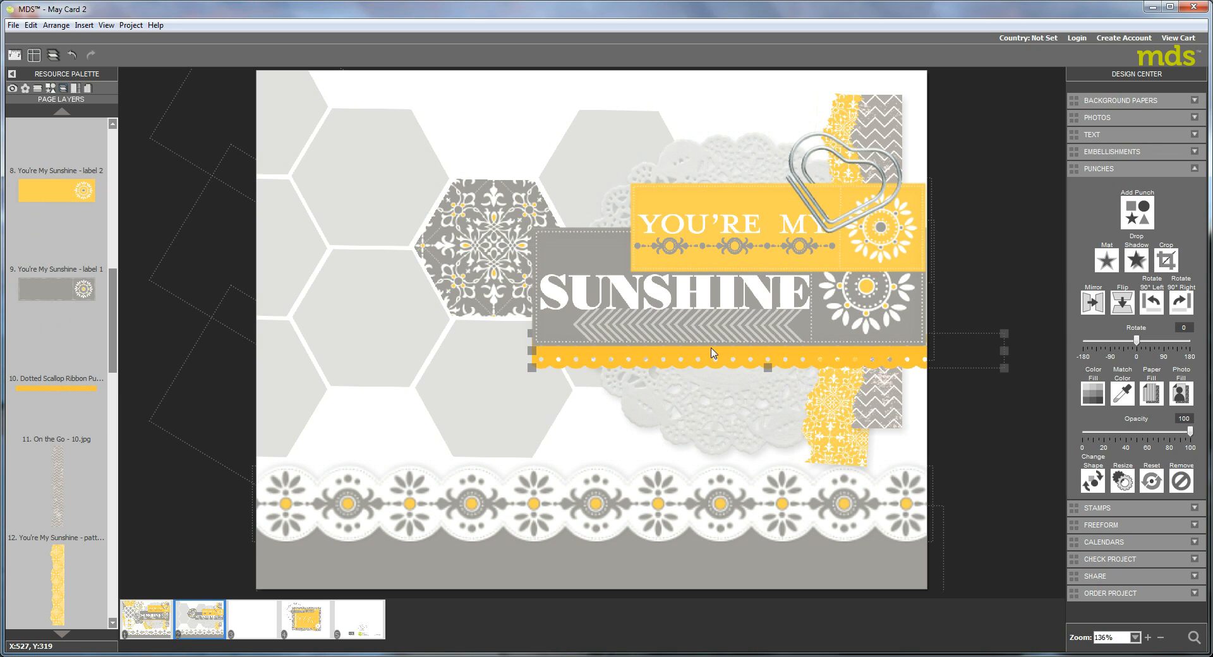
drag(737, 361, 736, 352)
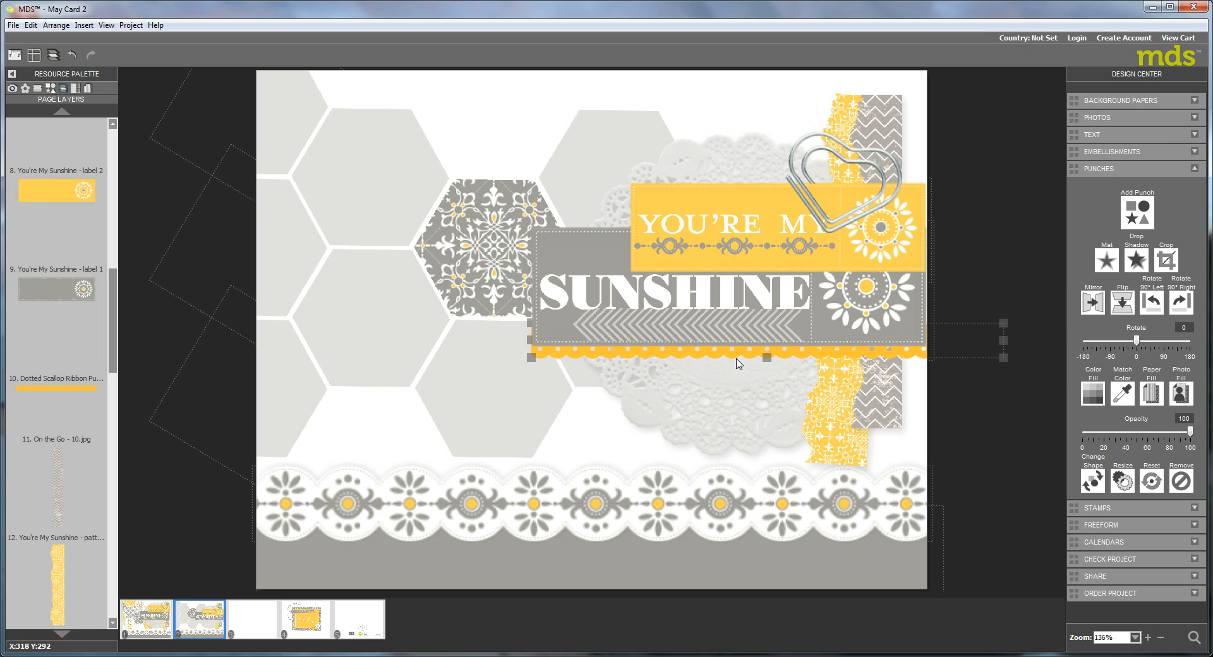
Step: Nudge the yellow scallop border up and slightly right so only its scalloped edge peeks out below the grey label
key(Up)
key(Up)
key(Up)
key(Up)
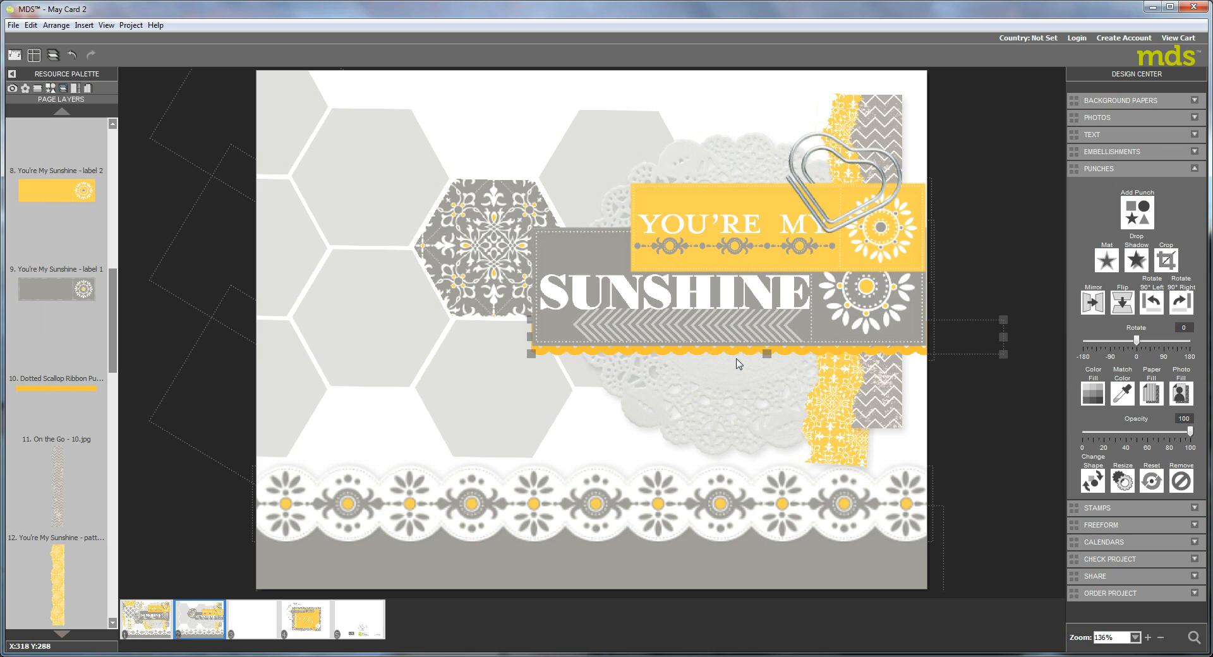
key(Up)
key(Up)
key(Up)
key(Up)
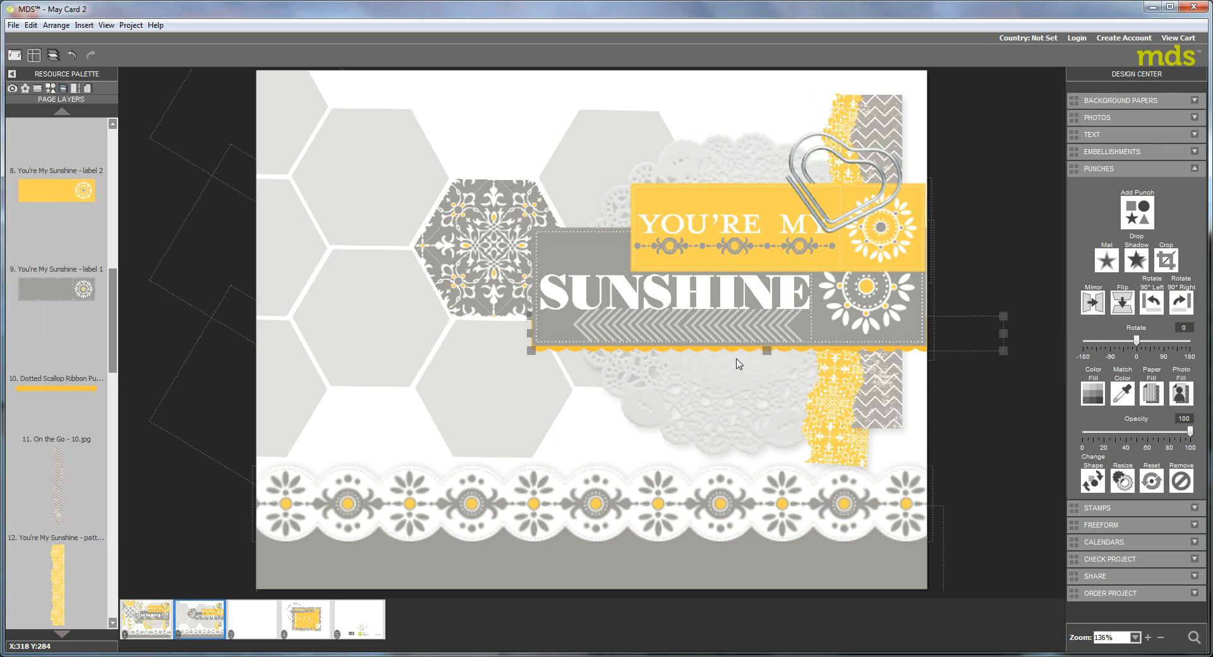
key(Right)
key(Right)
key(Right)
key(Up)
key(Up)
key(Up)
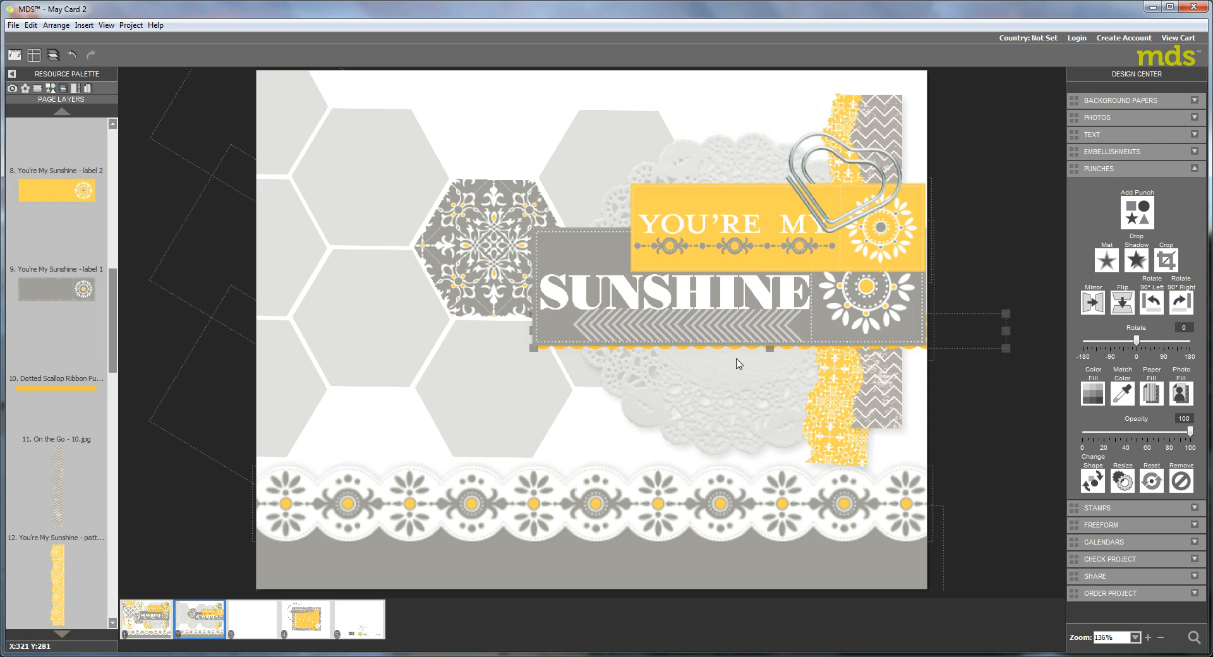
key(Right)
key(Right)
Step: Switch to the "love you to infinity and beyond" page and load the You're My Sunshine - embellishments category, browsing to its frames and journaling pieces
click(314, 622)
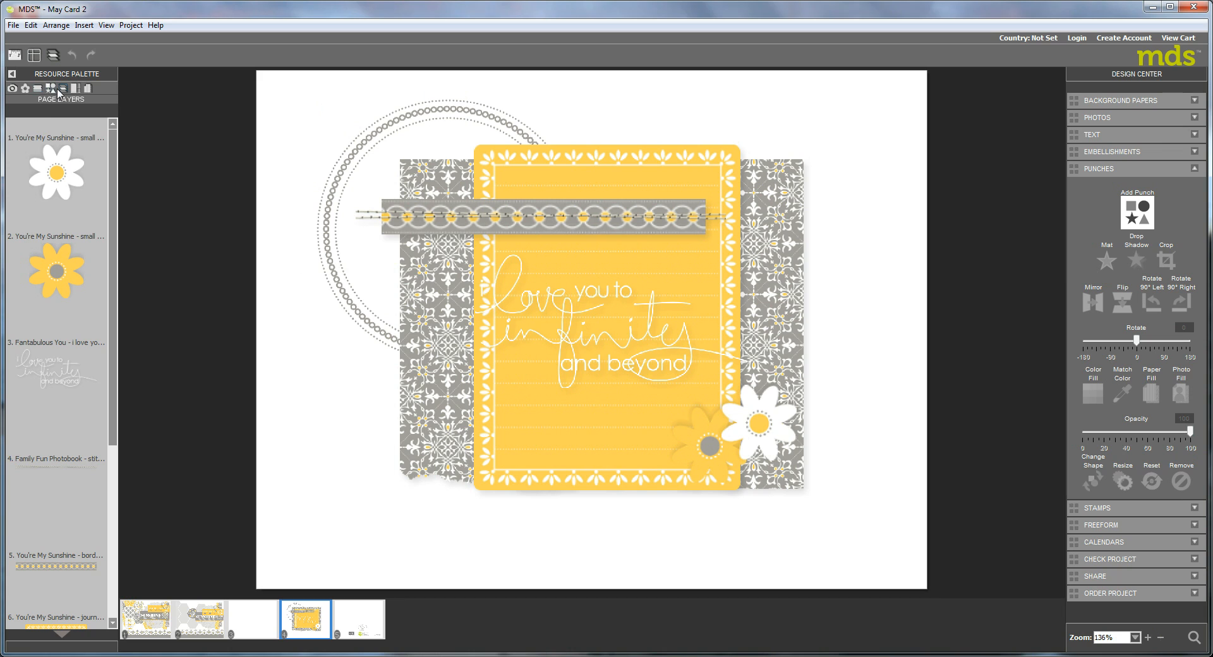
click(25, 88)
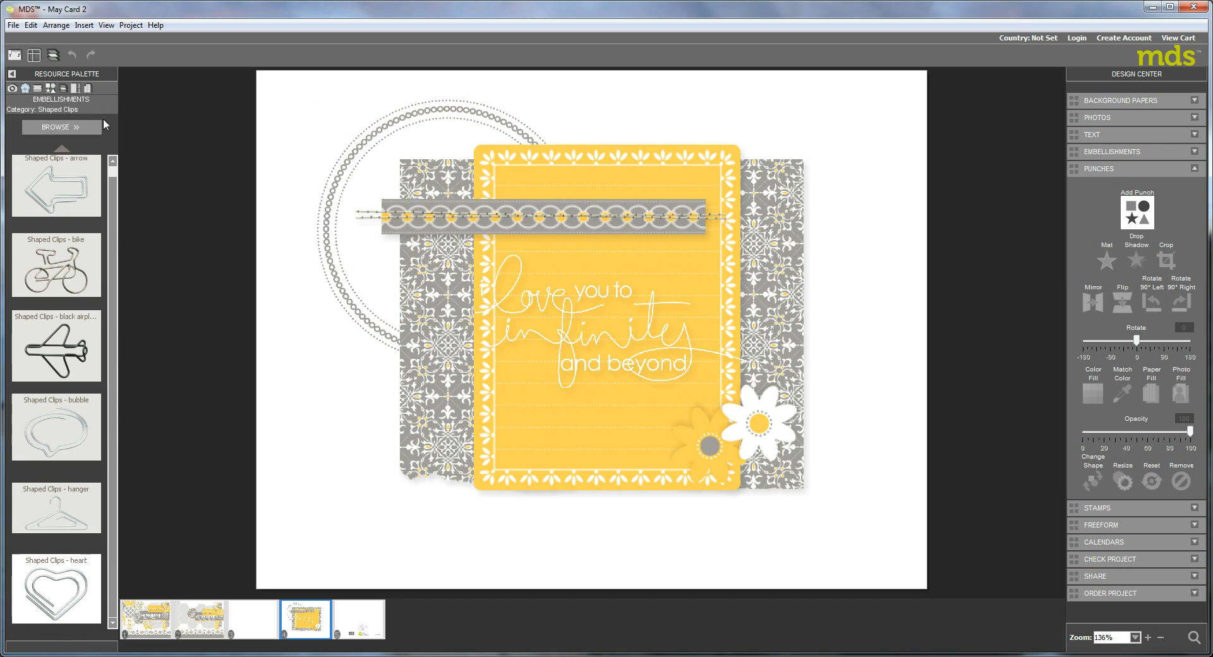
click(88, 127)
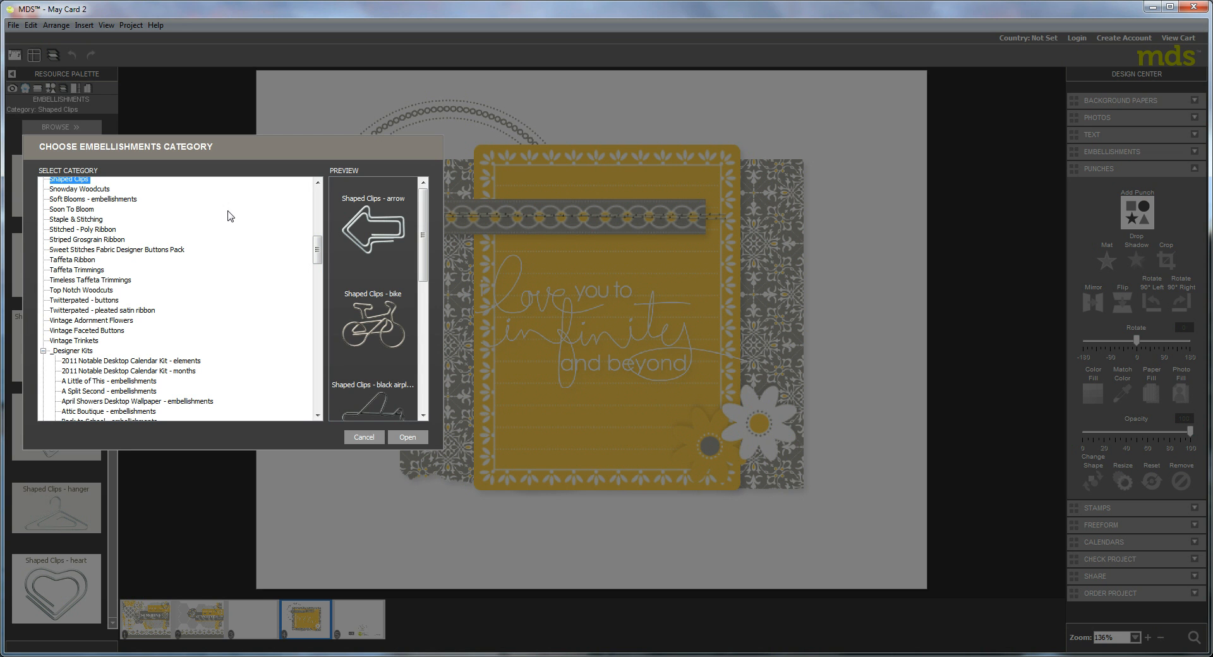
drag(317, 251, 312, 427)
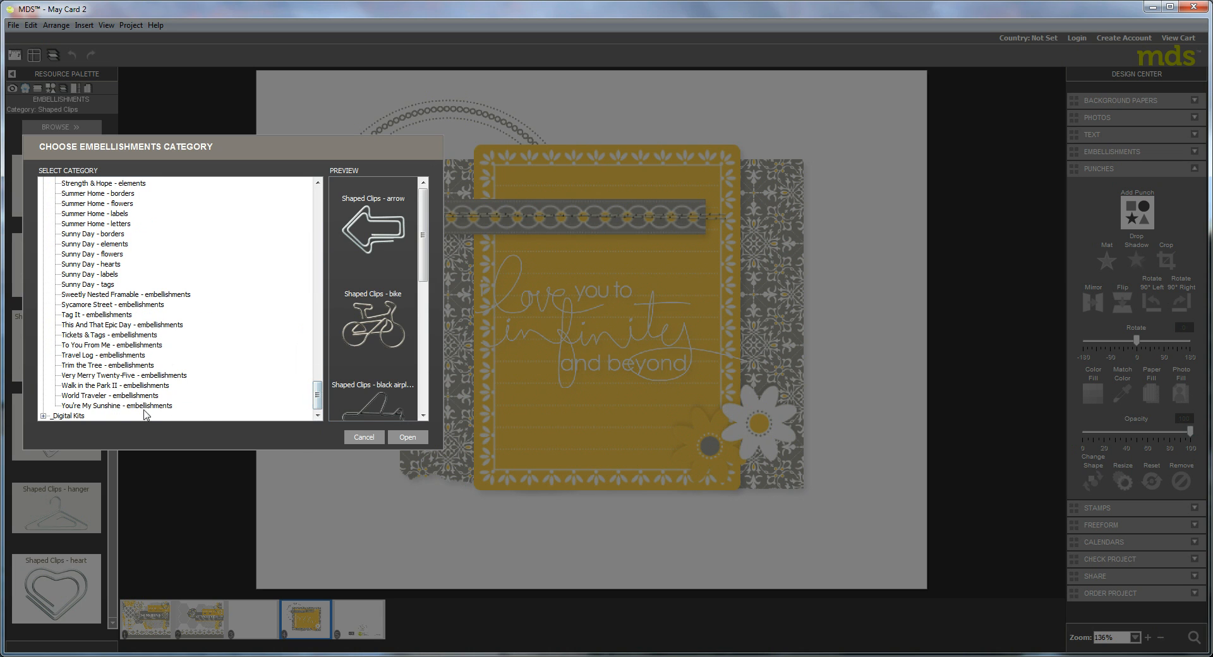
click(98, 405)
click(408, 437)
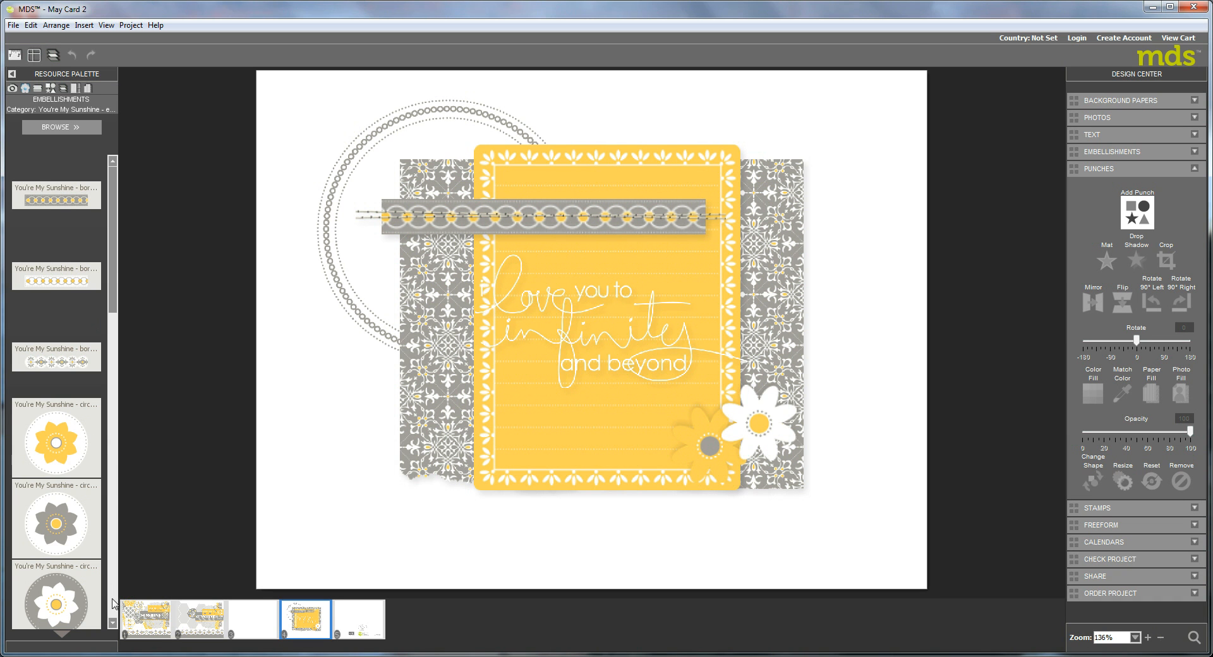
click(115, 605)
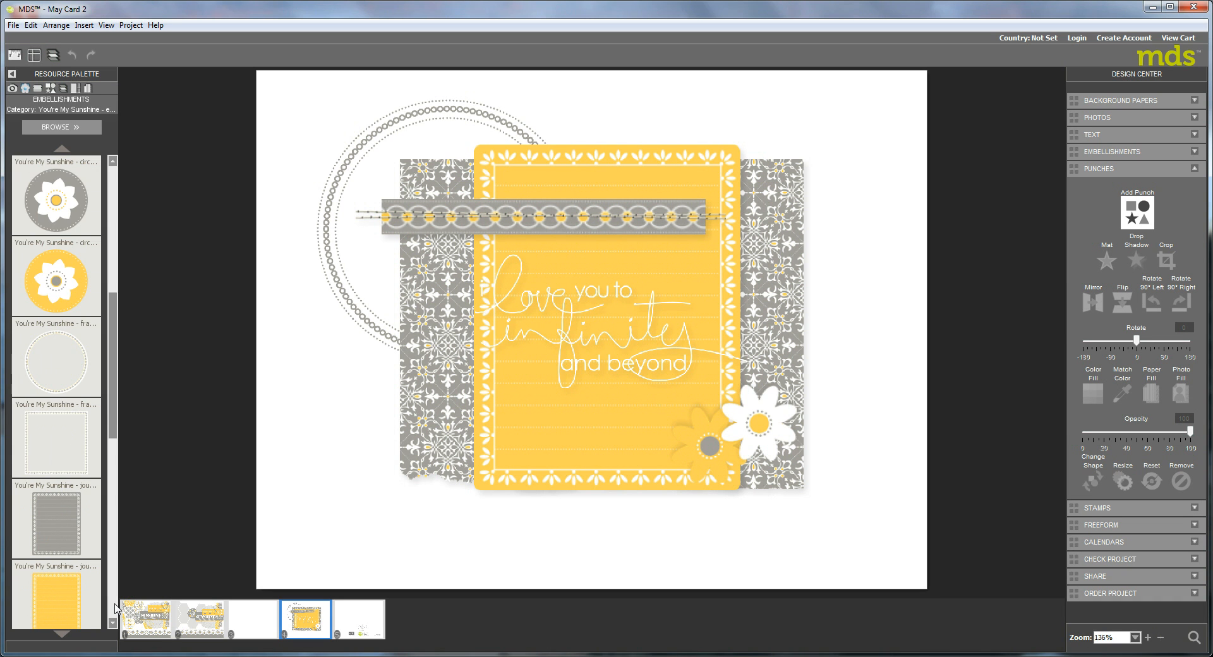